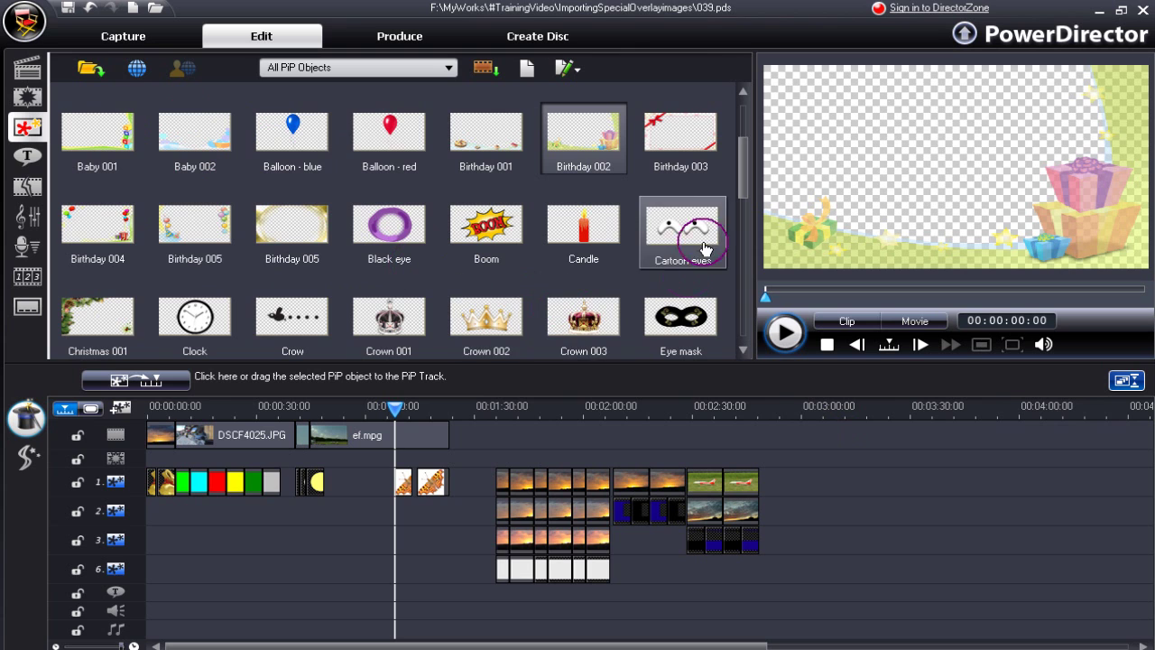
Scroll through the PiP Objects library, then show the media library with the sunset clips.
drag(747, 177, 748, 244)
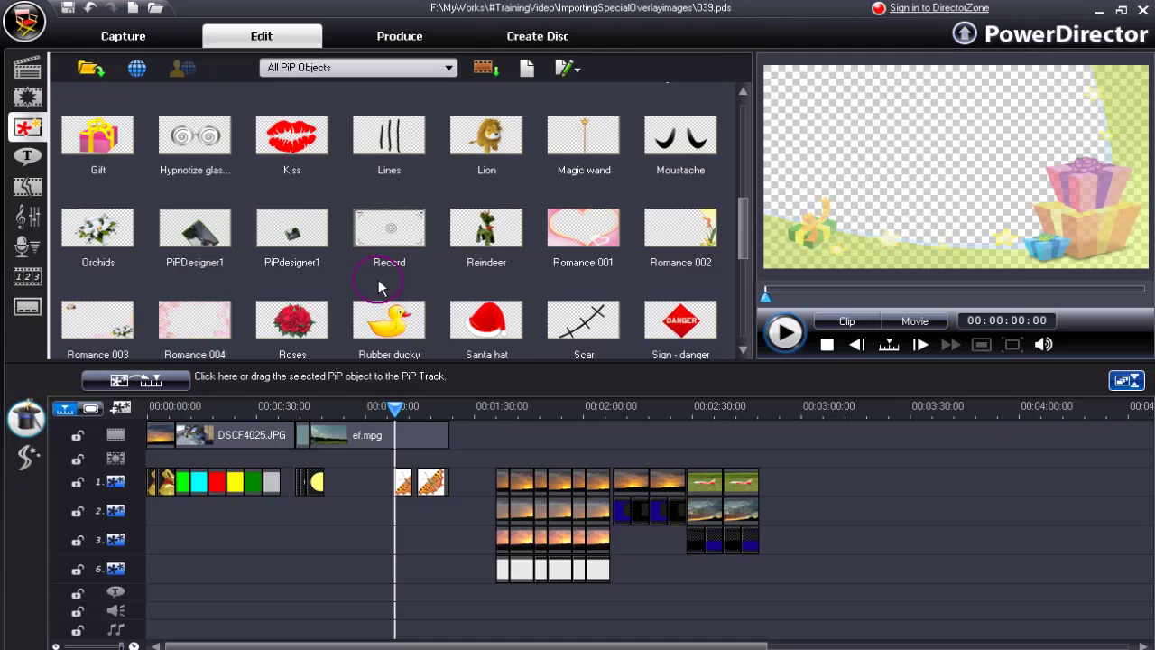
key(F3)
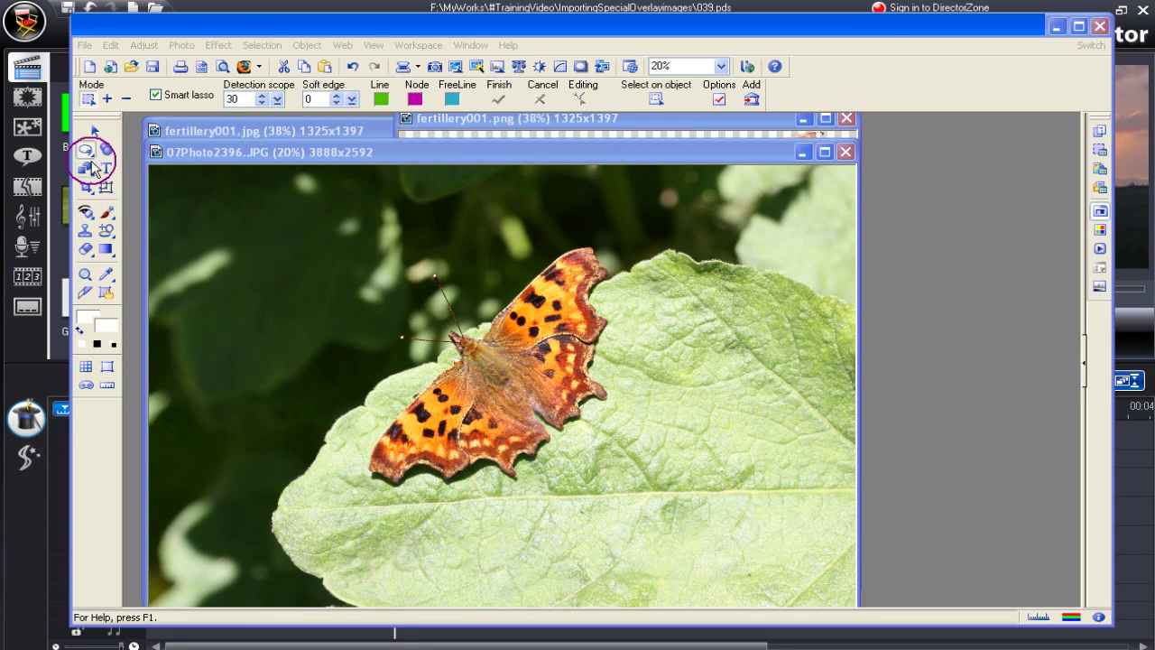
Bring fertillery001.png forward, then put fertillery001.jpg on white in front.
click(735, 120)
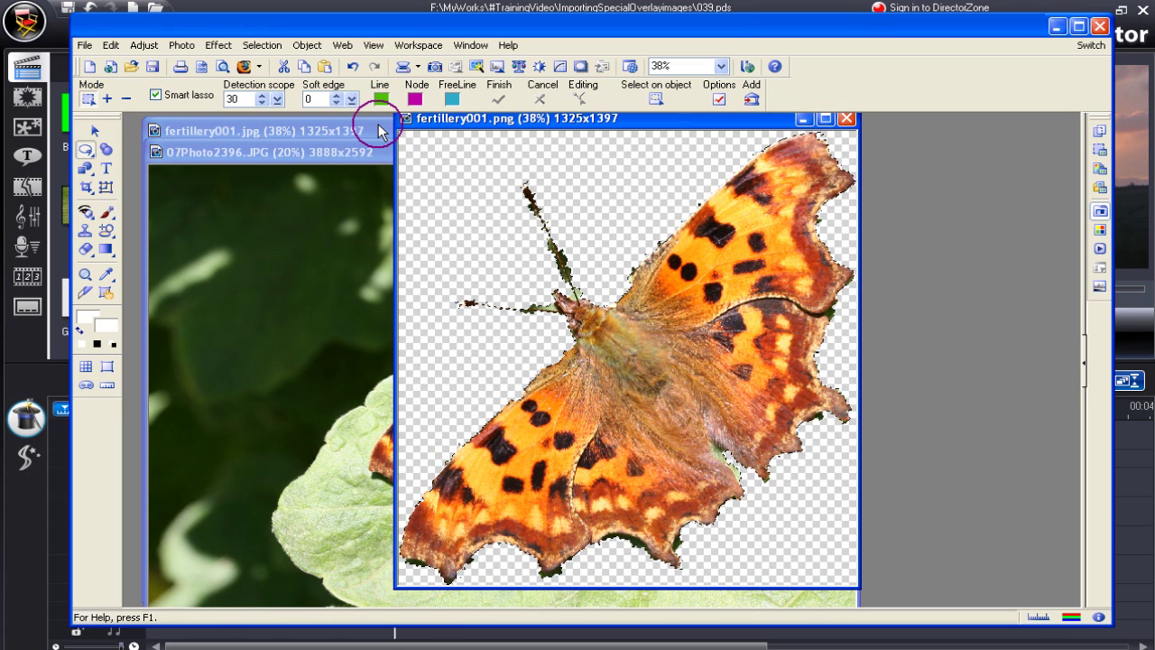
click(379, 131)
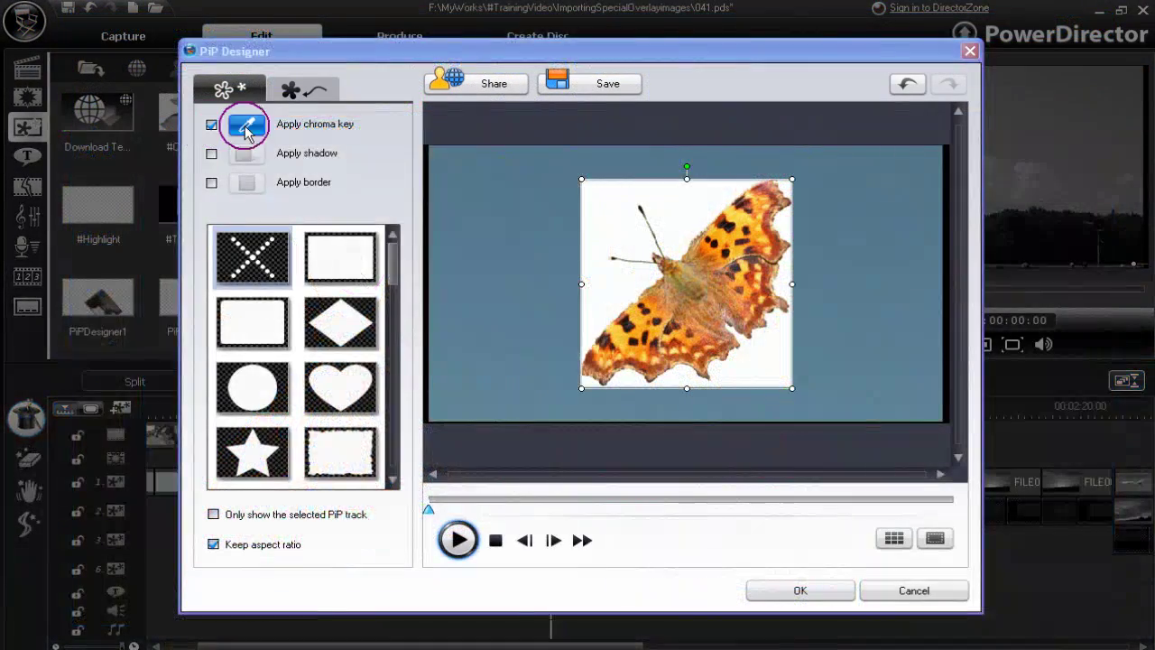
Key out the butterfly's white background with chroma key at intensity 27.
click(246, 125)
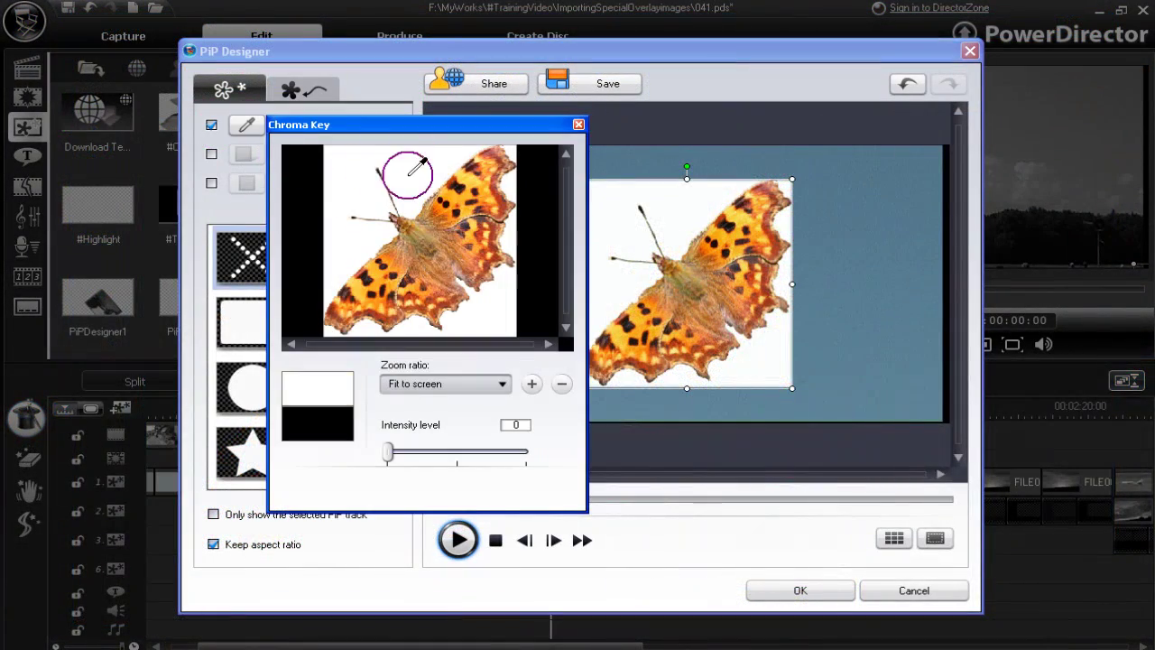
drag(388, 451, 425, 452)
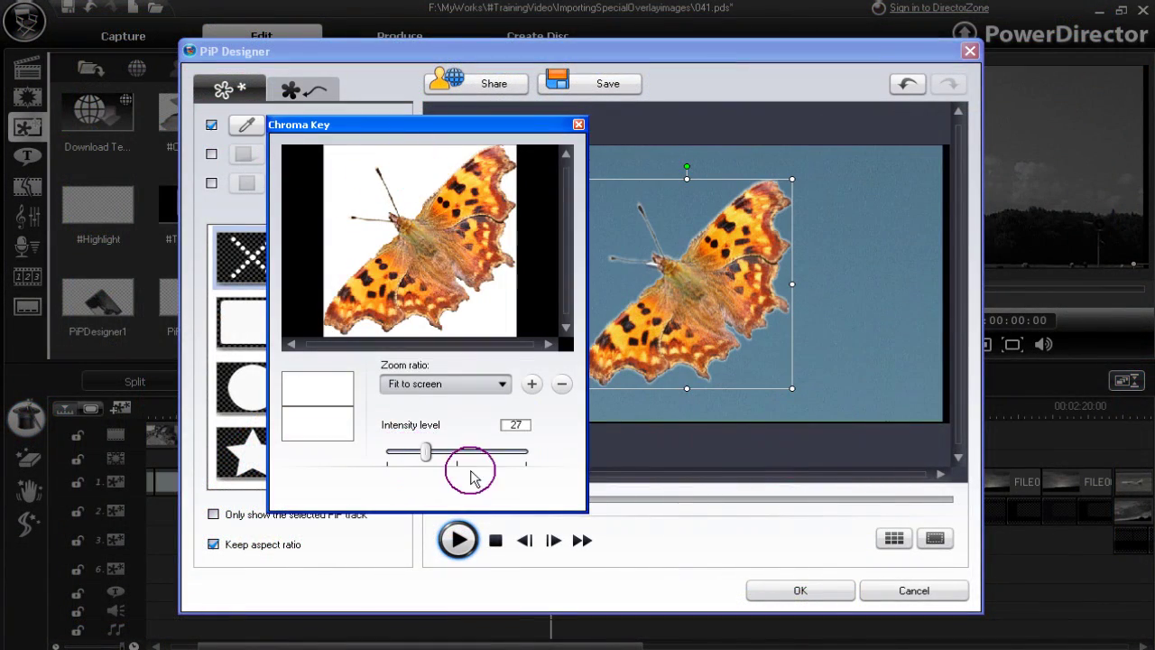
click(579, 124)
Shrink the butterfly beside the plane, save it as a custom template, and select it.
drag(611, 370, 799, 330)
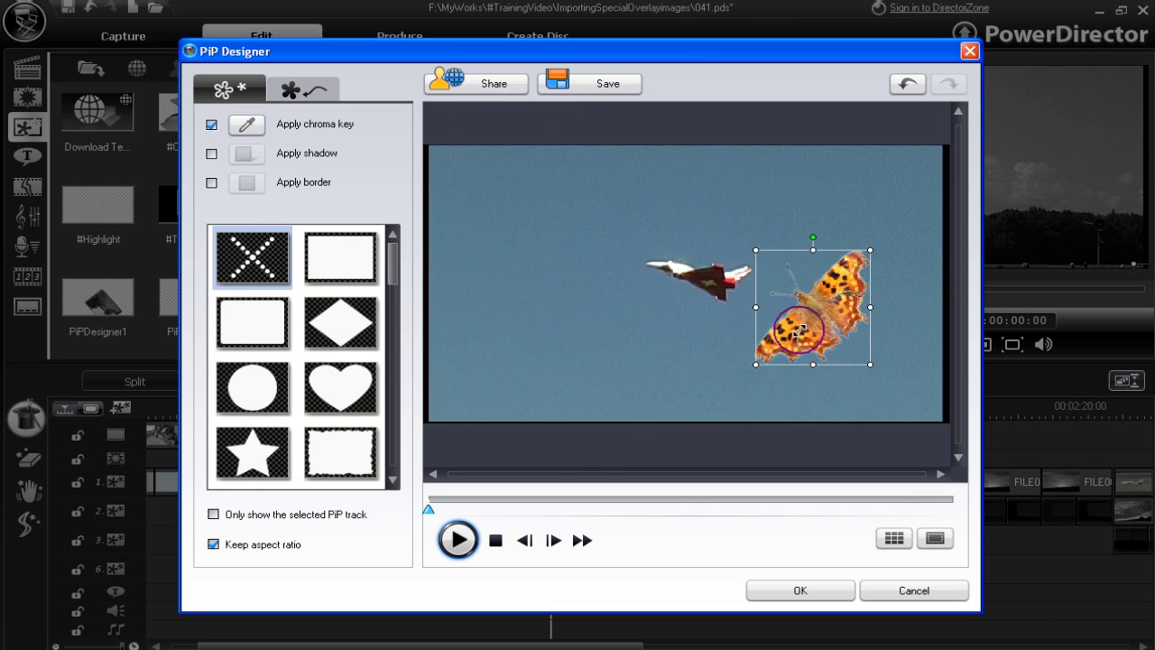
click(609, 83)
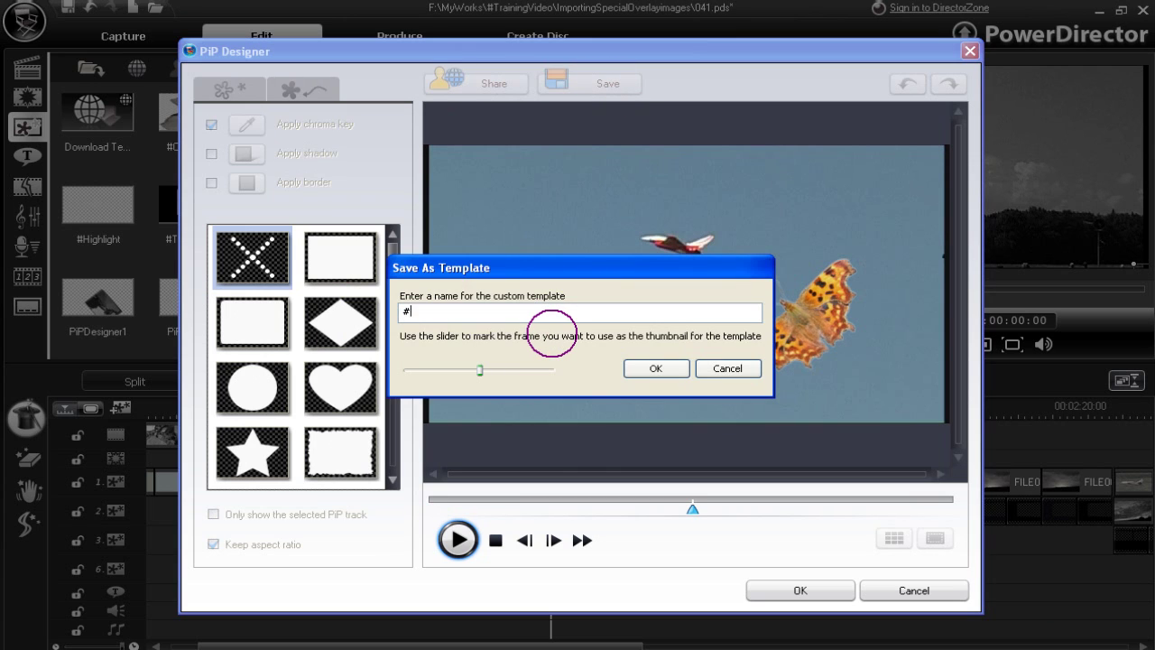
click(656, 368)
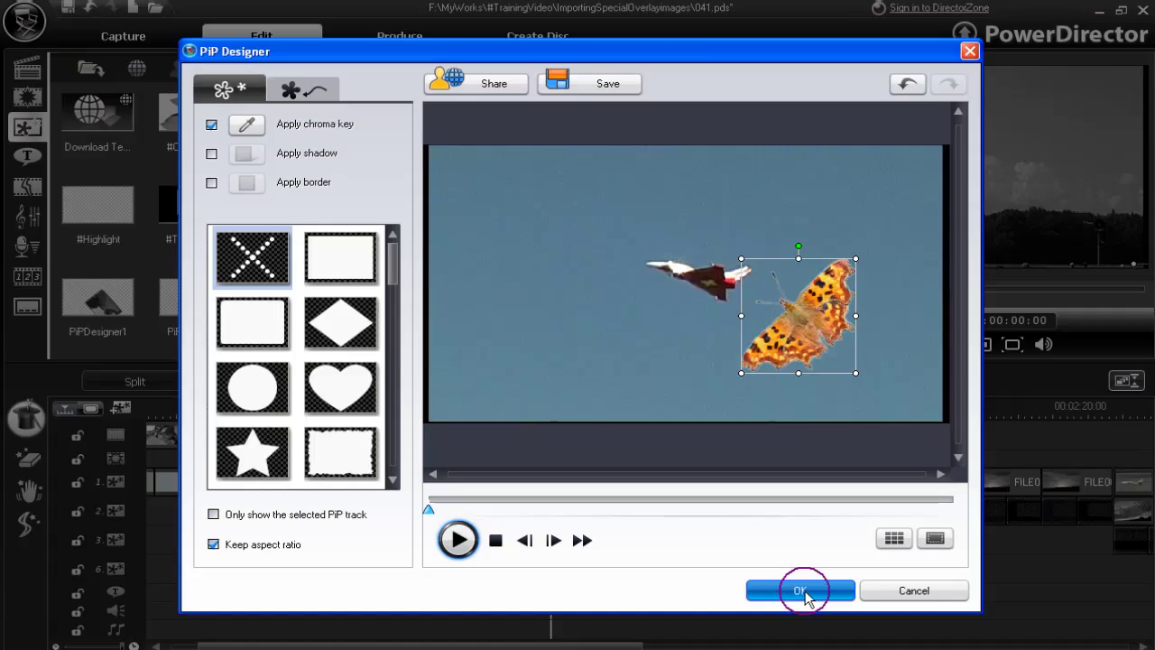
click(801, 590)
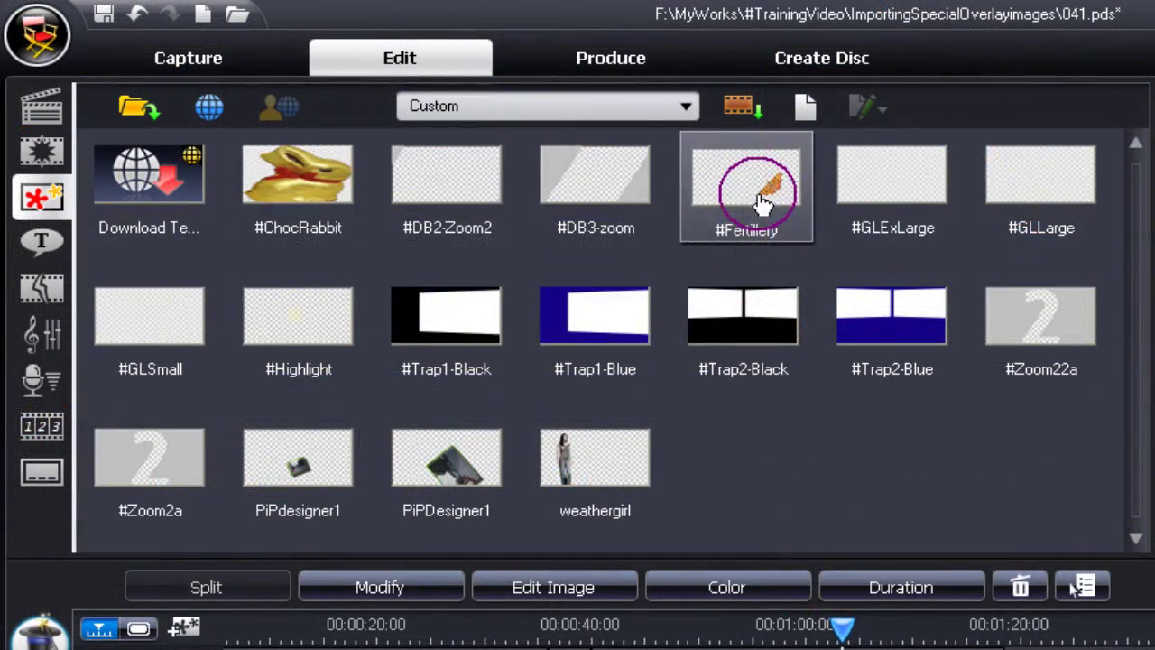
click(757, 185)
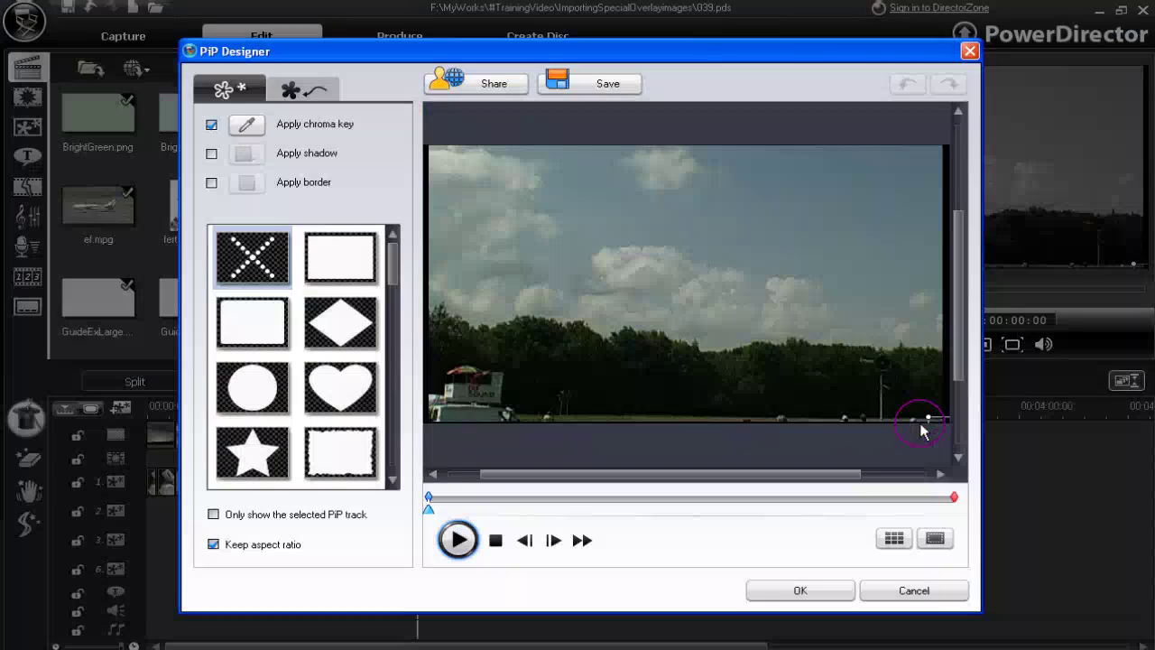
Adjust the butterfly's diagonal motion path, then play a preview of its flight.
click(302, 88)
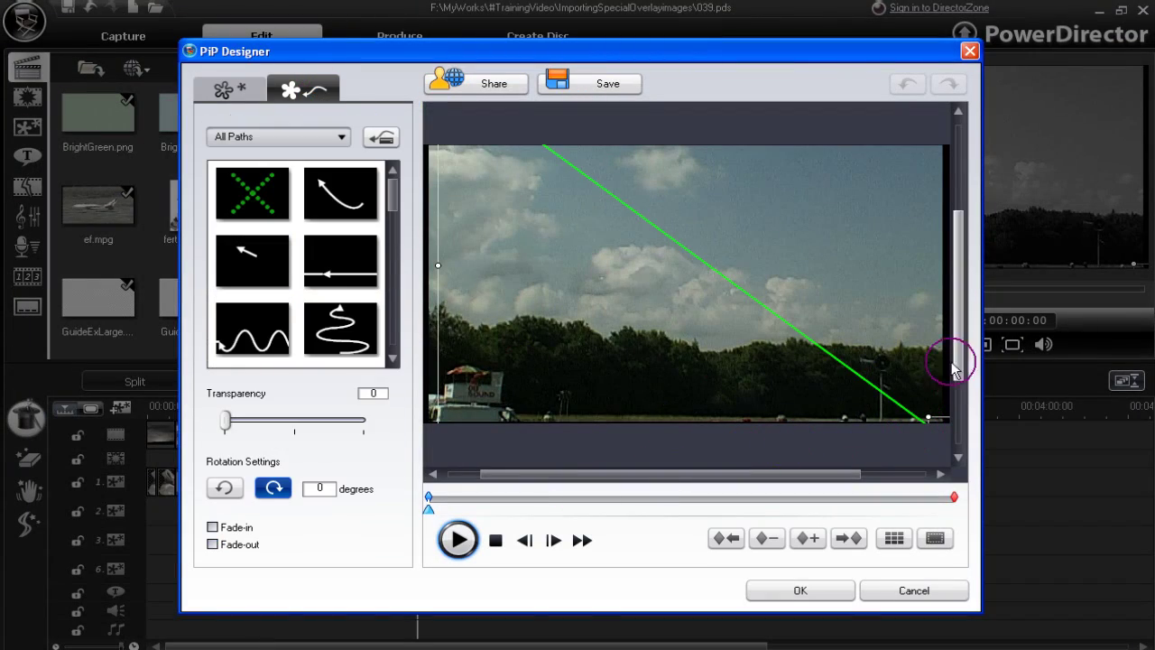
drag(959, 320, 954, 387)
drag(716, 473, 786, 478)
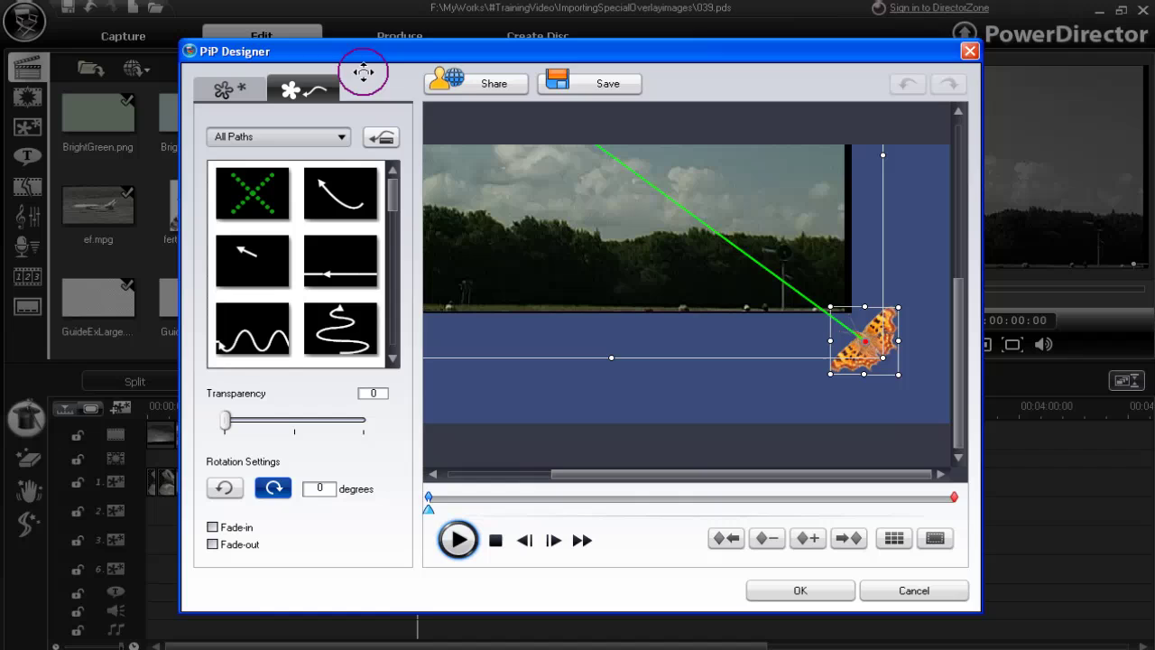
drag(958, 374, 959, 345)
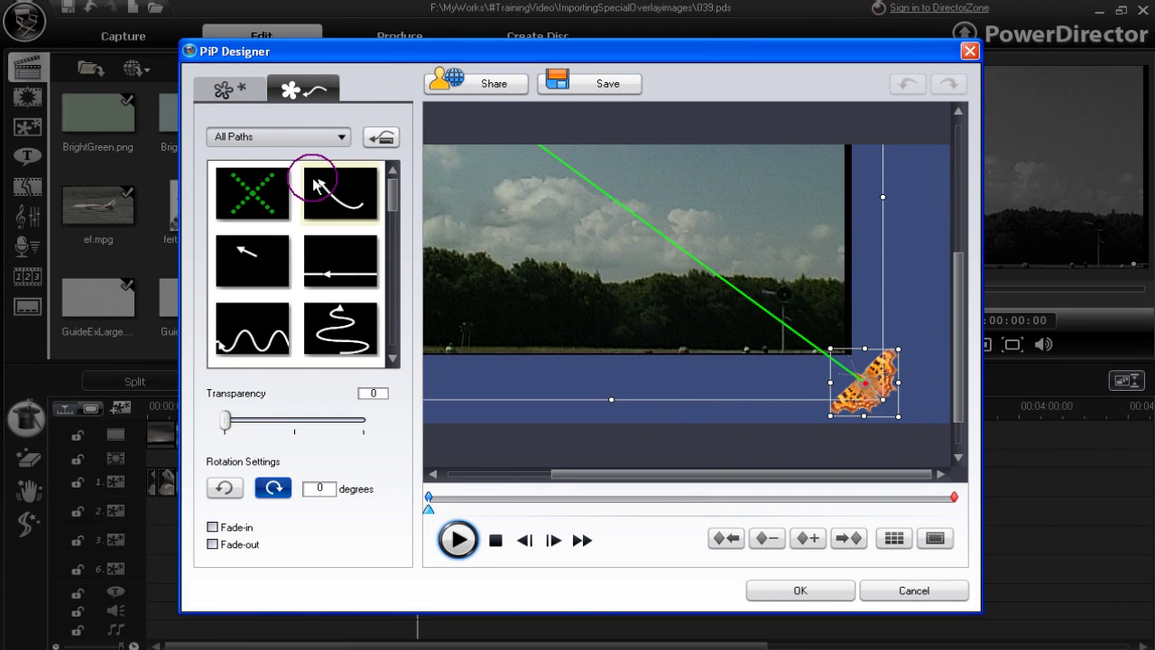
click(228, 88)
drag(675, 473, 640, 472)
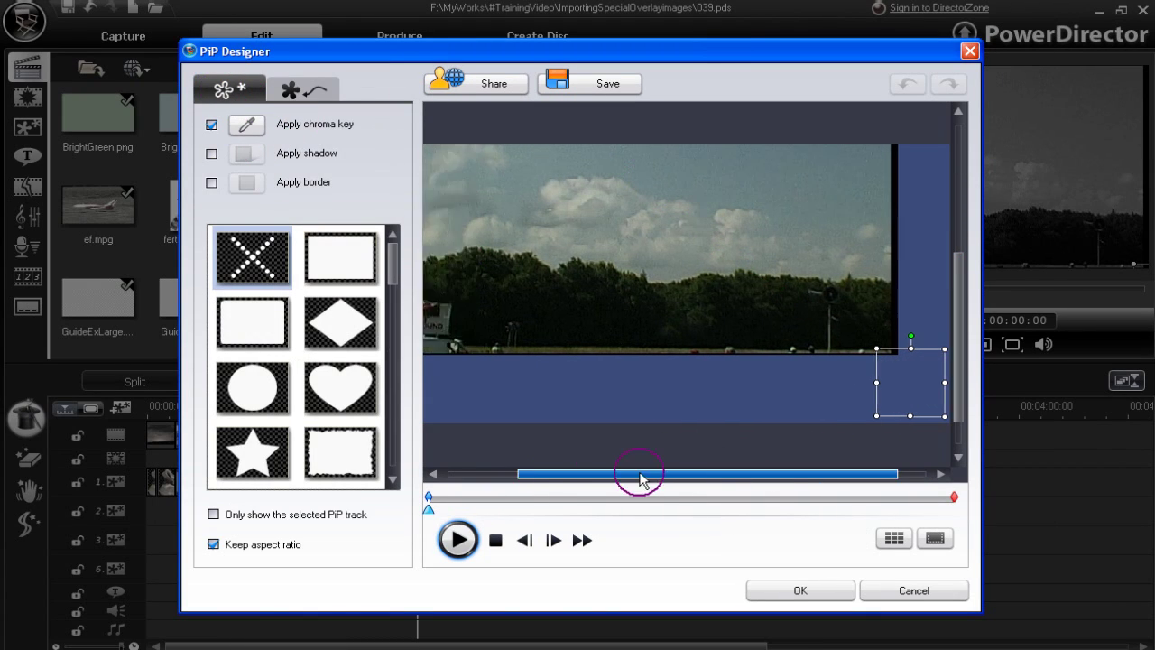
click(458, 539)
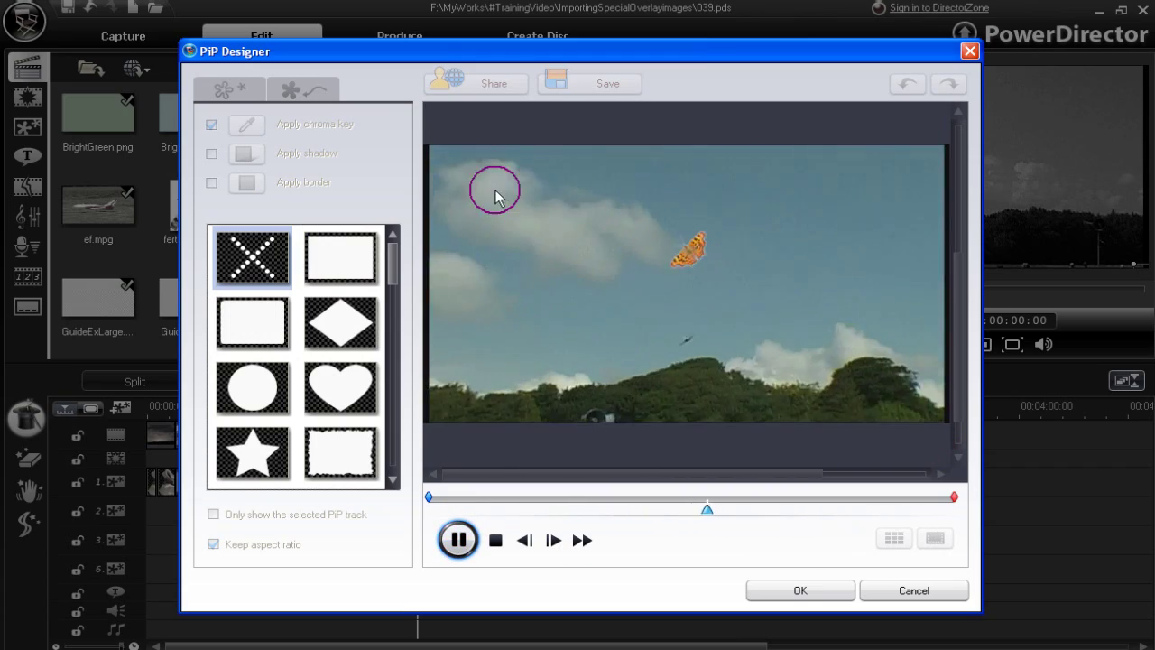
Draw a white circle, save it as h-white.png, and compare it with the yellow circle image.
drag(509, 288, 624, 457)
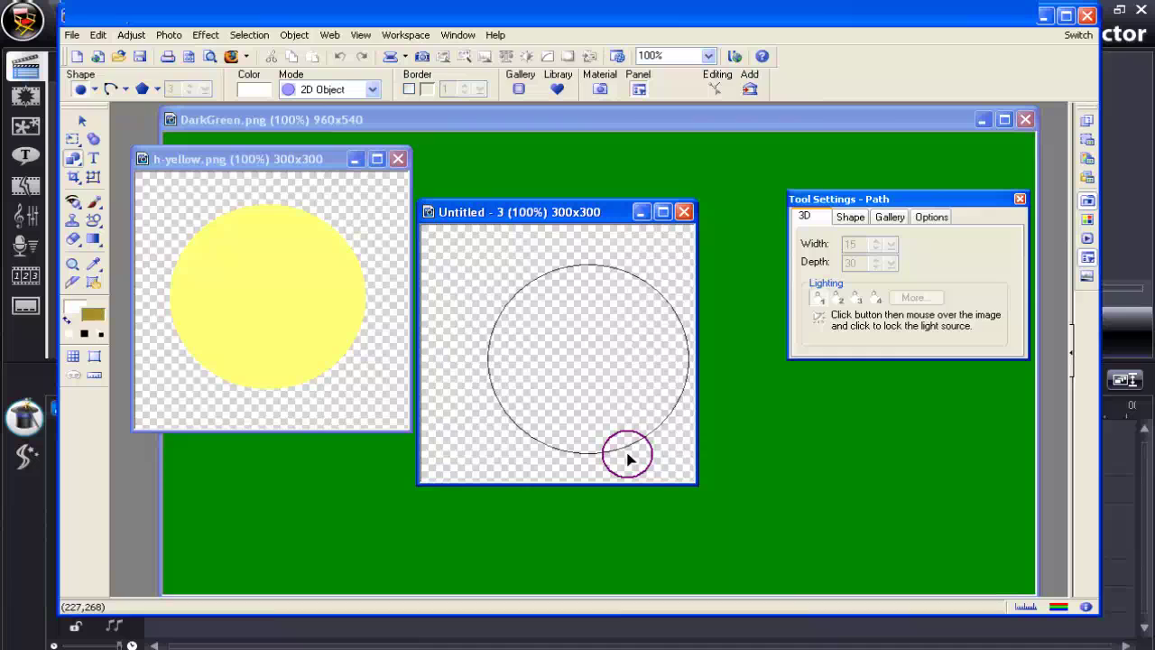
drag(581, 367, 550, 355)
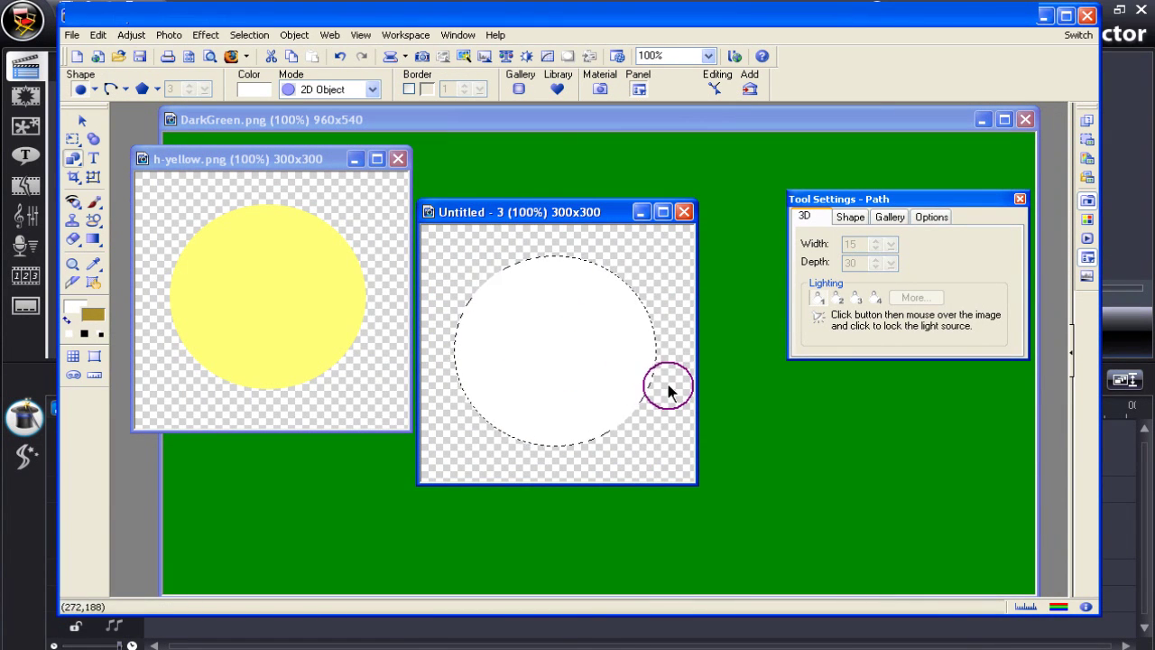
click(72, 34)
click(128, 183)
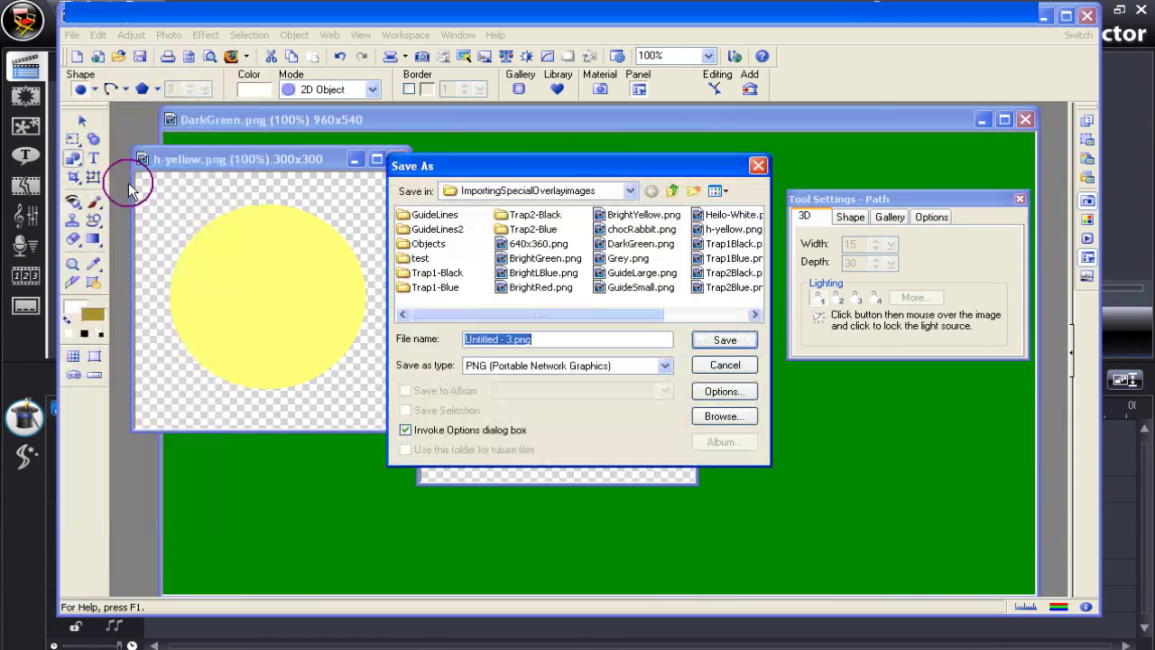
text(h-whi)
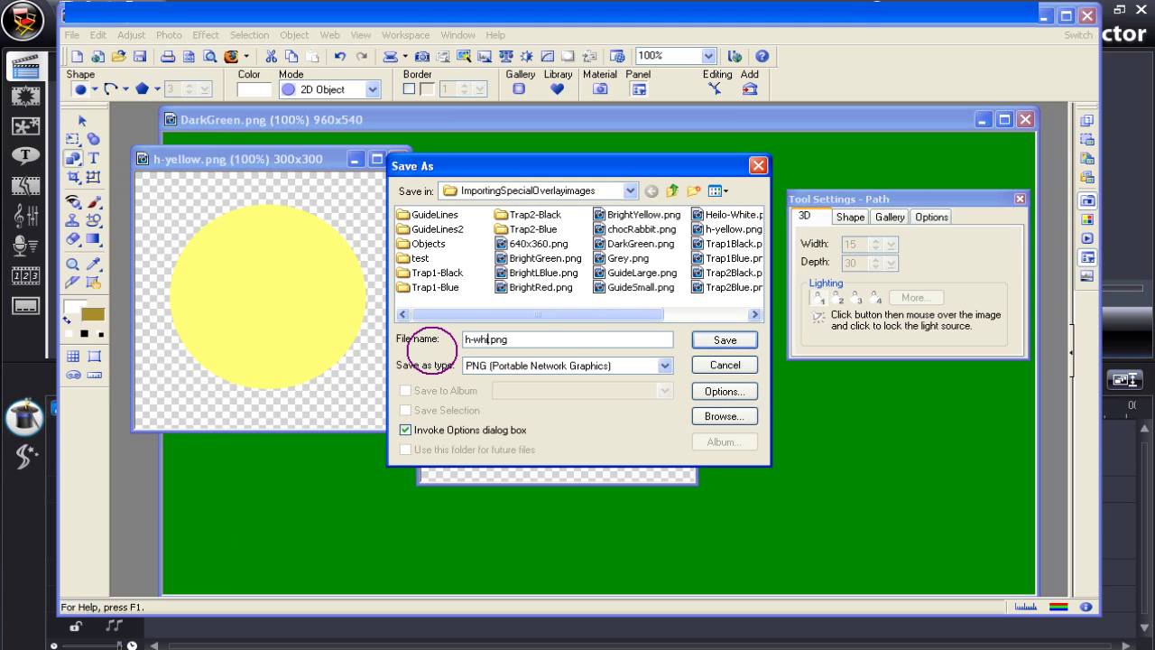
text(te)
click(725, 339)
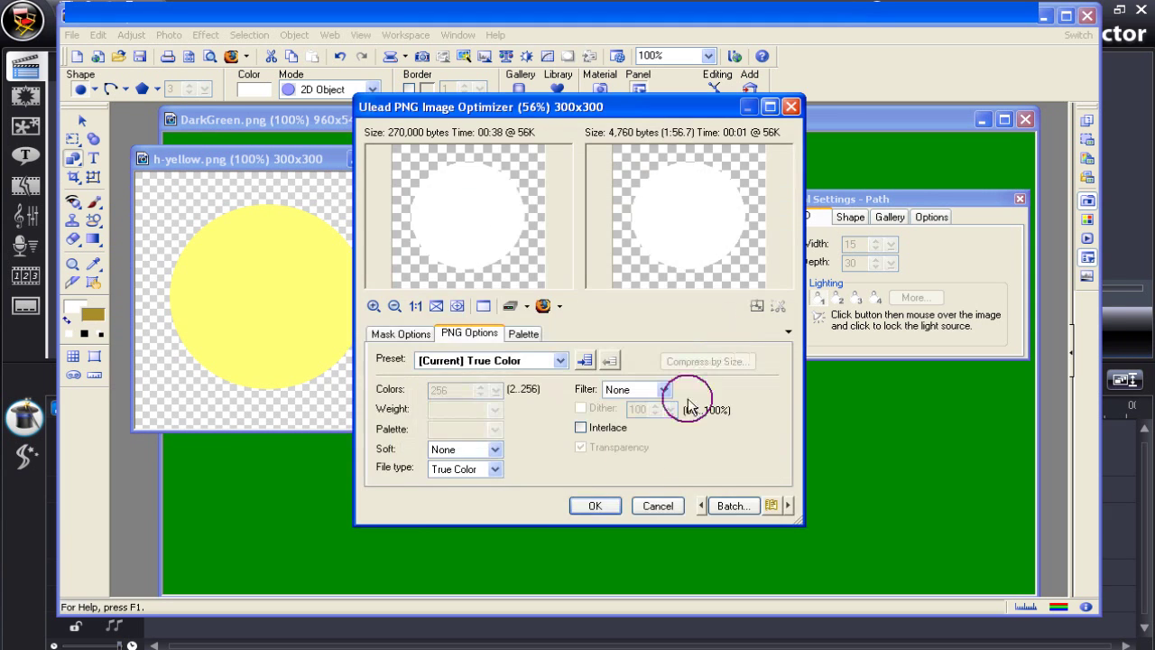
click(594, 506)
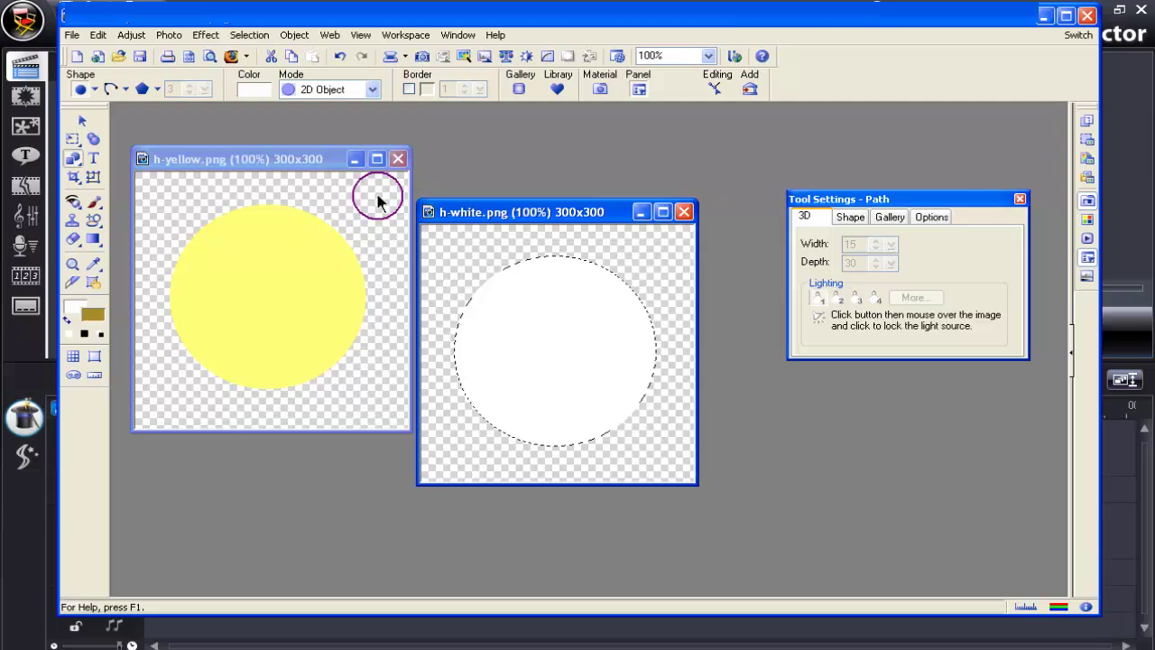
click(335, 160)
click(617, 211)
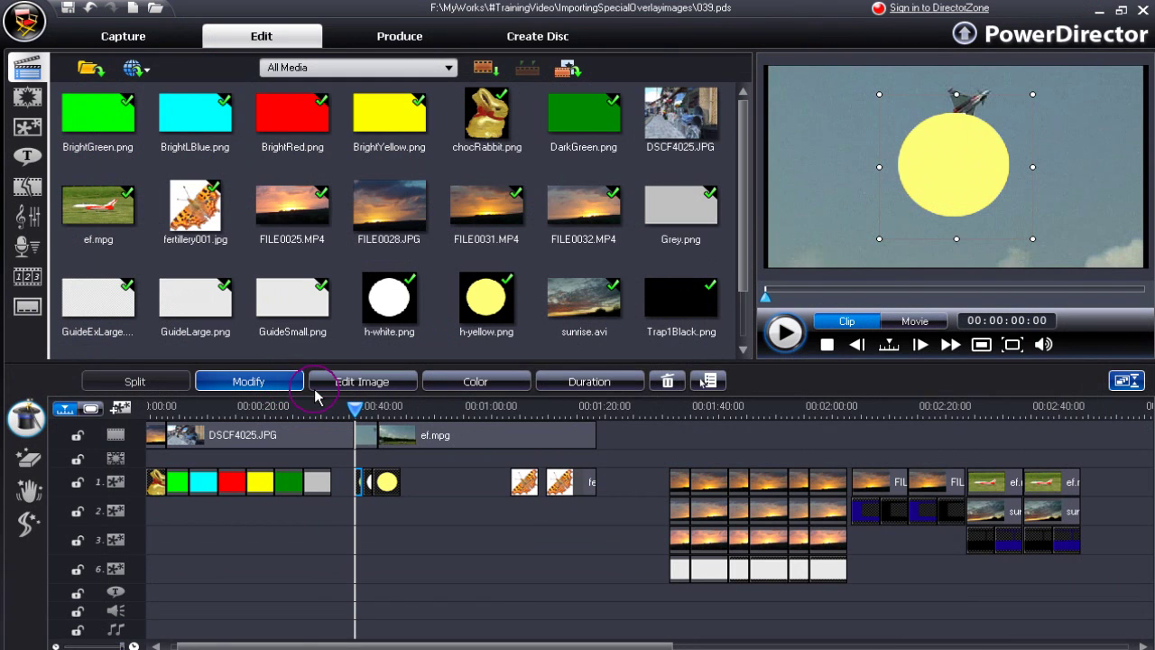
Shrink the yellow circle, set transparency to 90, and curve its path to end near the jet.
click(315, 392)
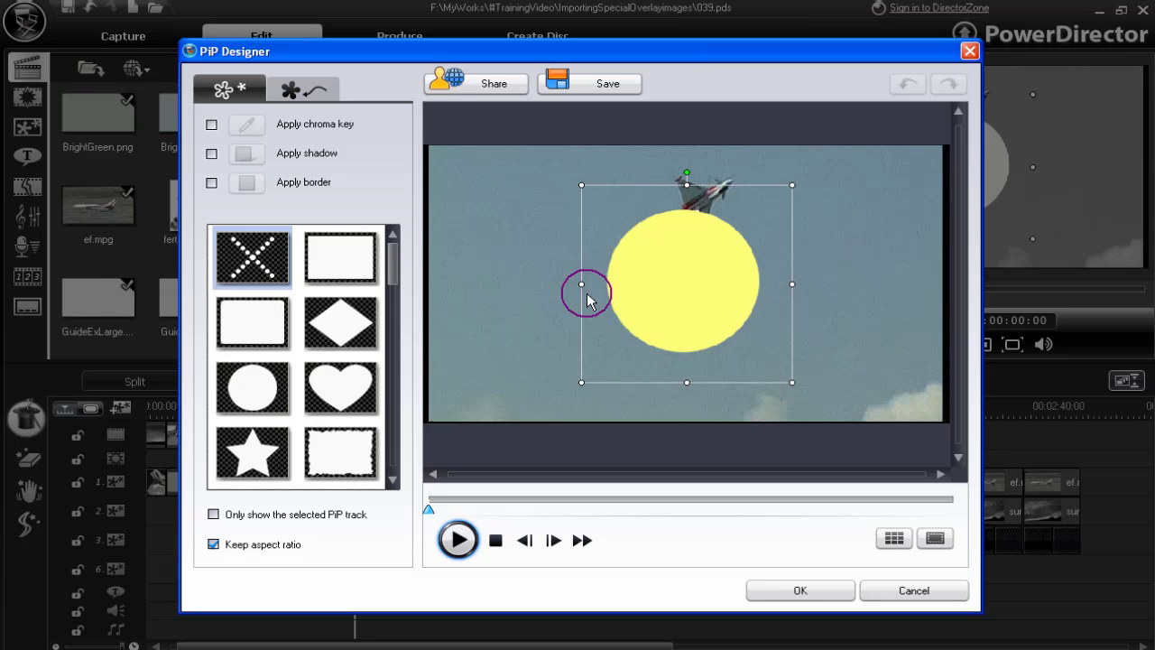
drag(581, 387, 702, 220)
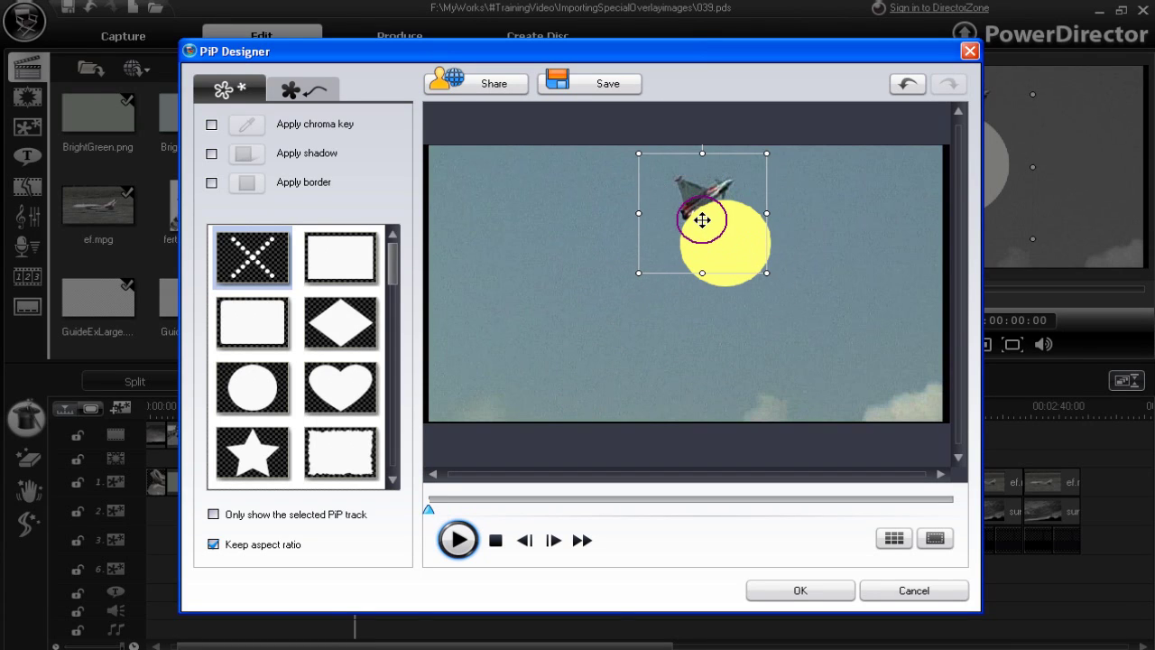
click(305, 87)
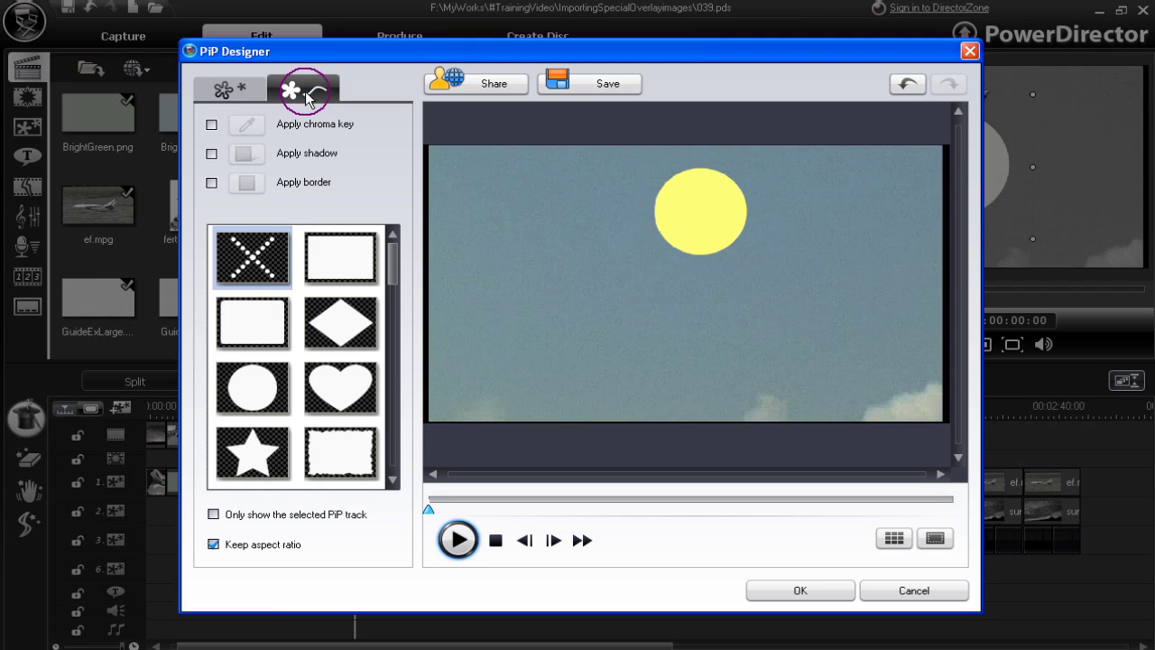
drag(236, 435, 349, 425)
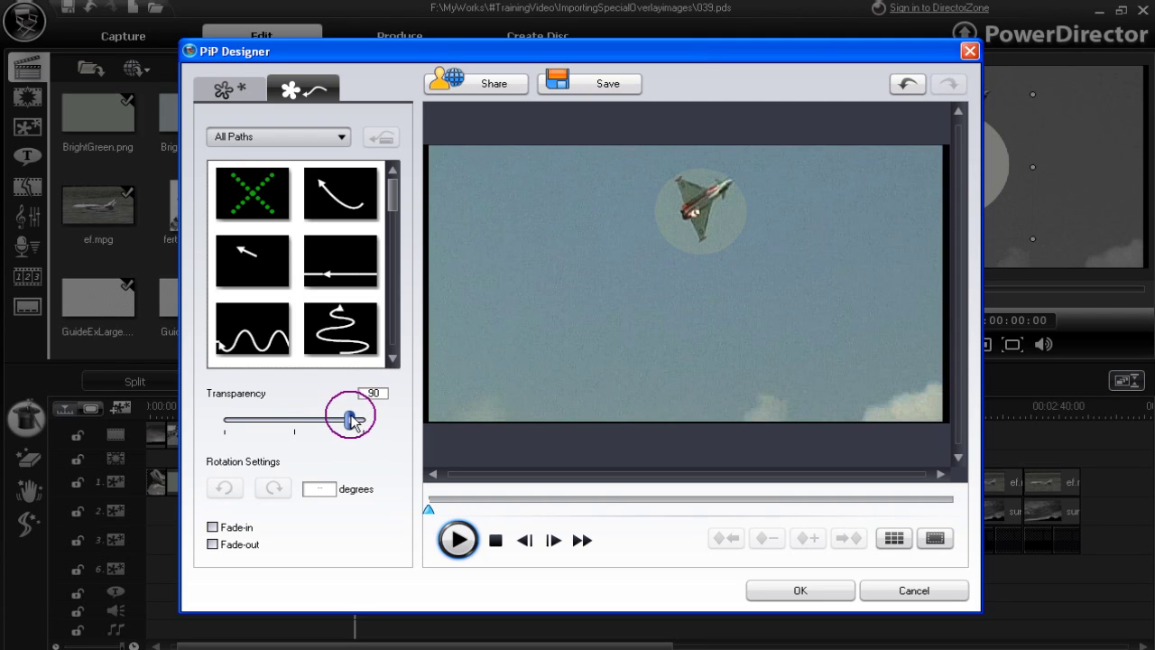
click(341, 200)
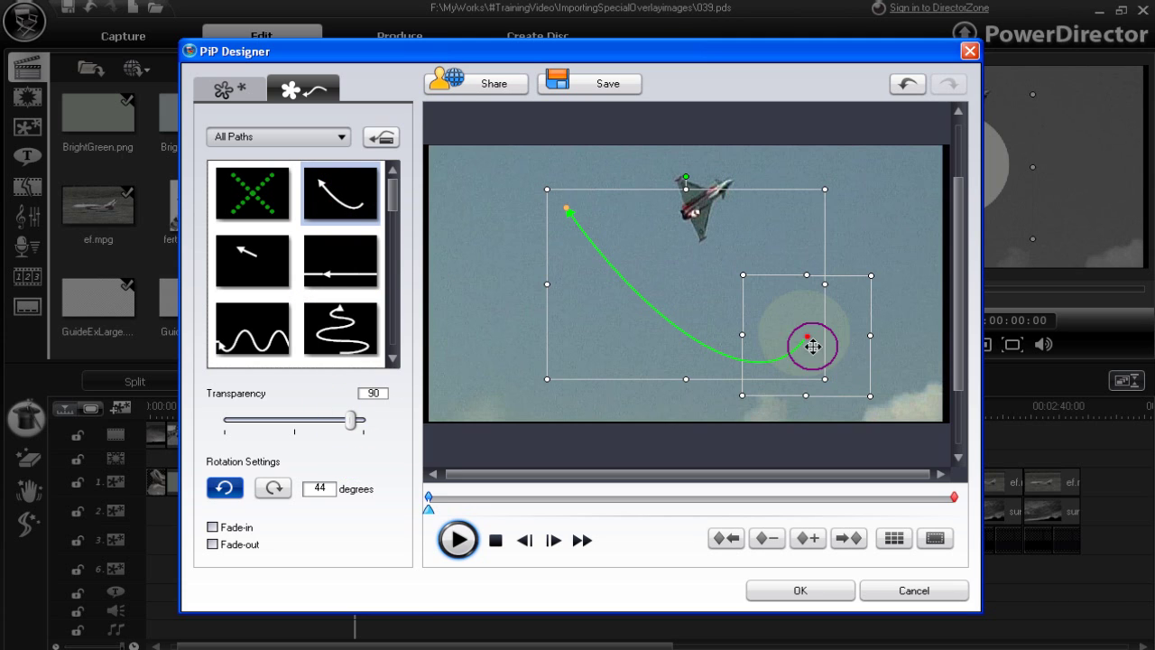
drag(811, 337, 704, 211)
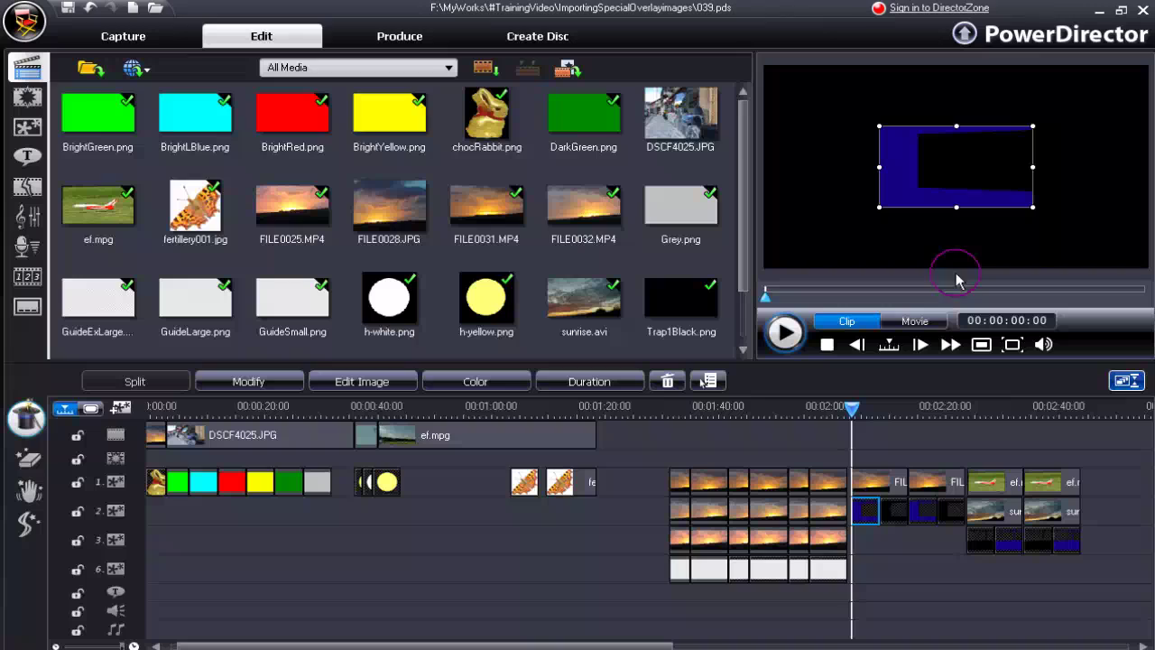
Select the next clip on track 2.
click(918, 518)
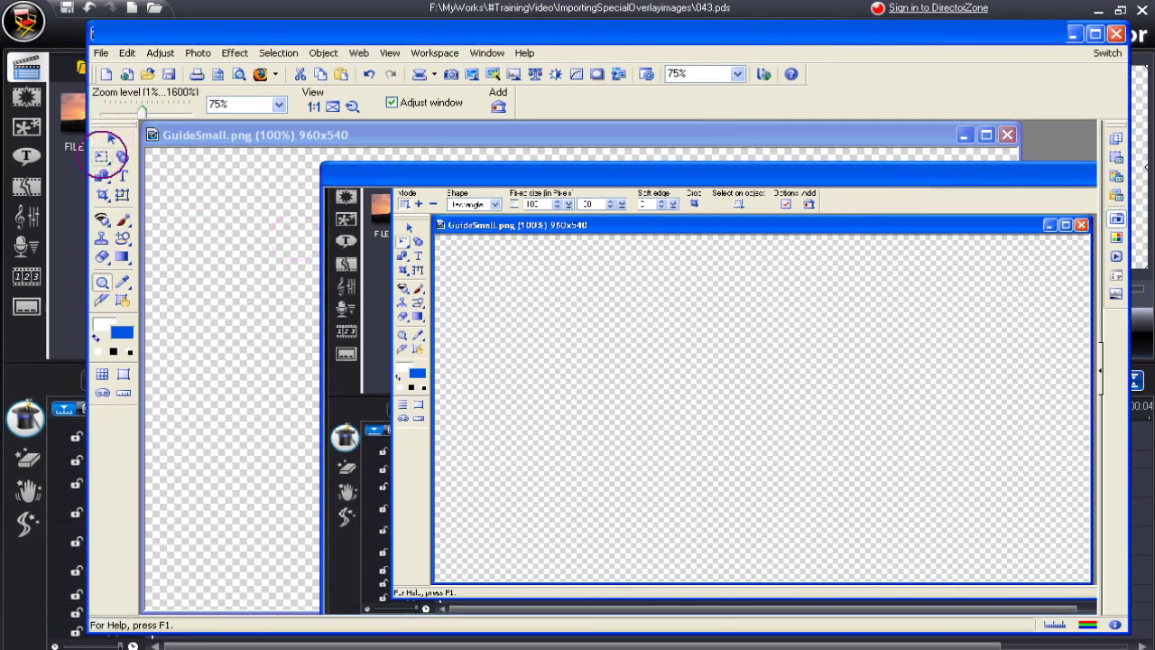
Select the entire 960x540 GuideSmall.png canvas, then close PhotoImpact.
click(102, 157)
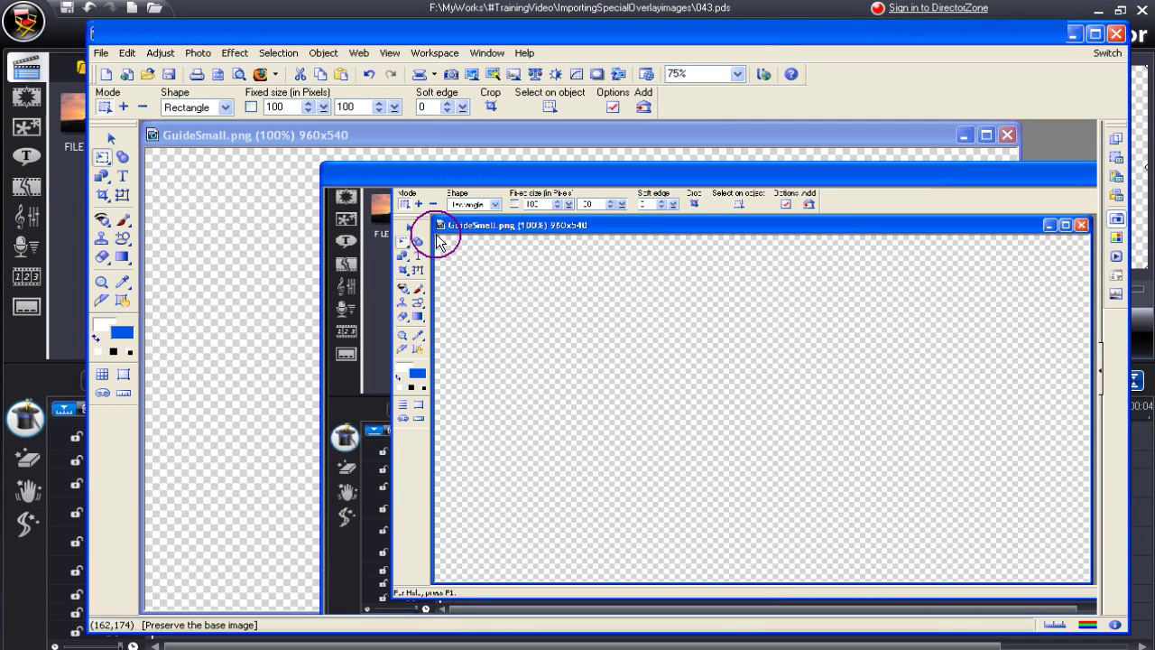
drag(436, 239, 1091, 583)
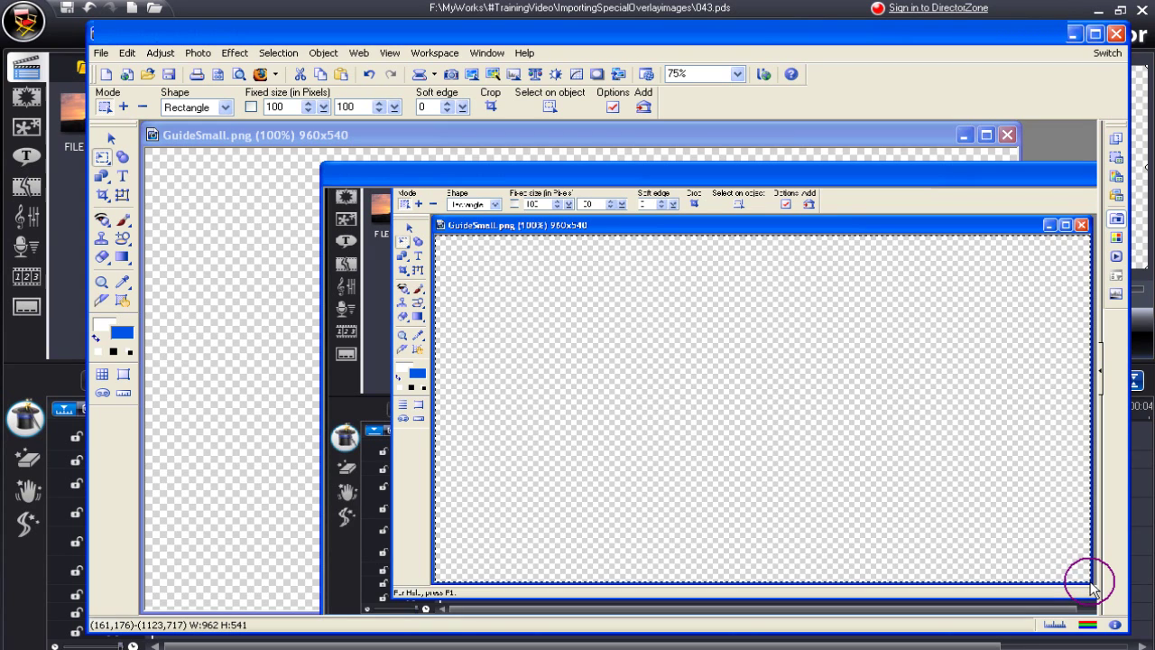
drag(1091, 585, 1092, 583)
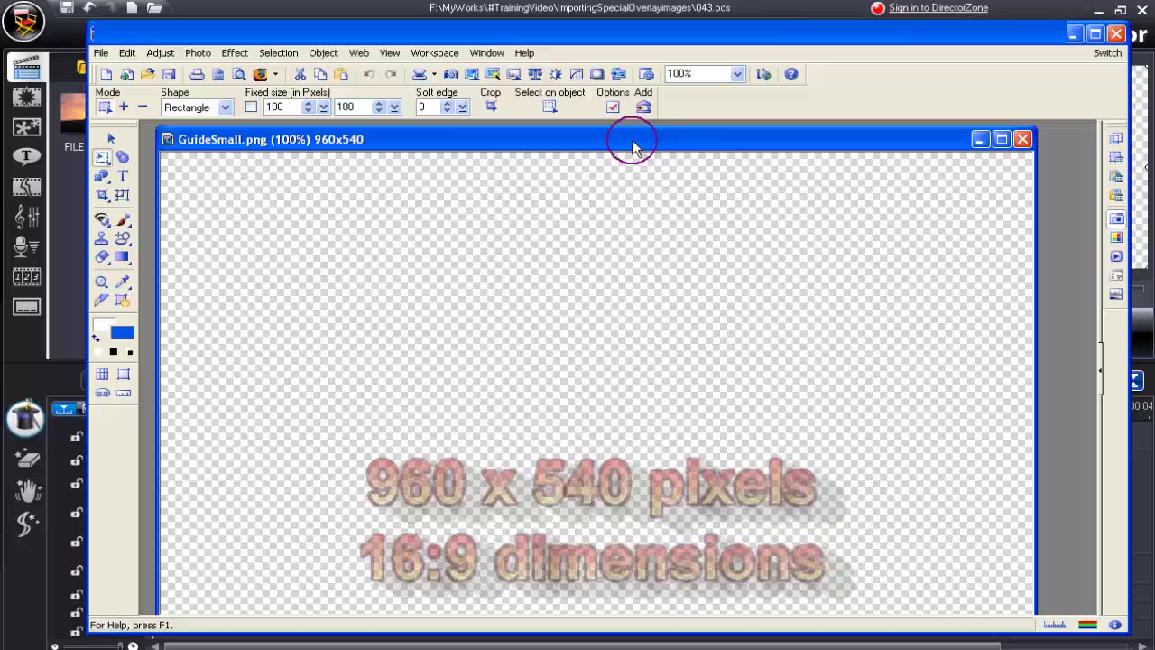
drag(631, 143, 638, 138)
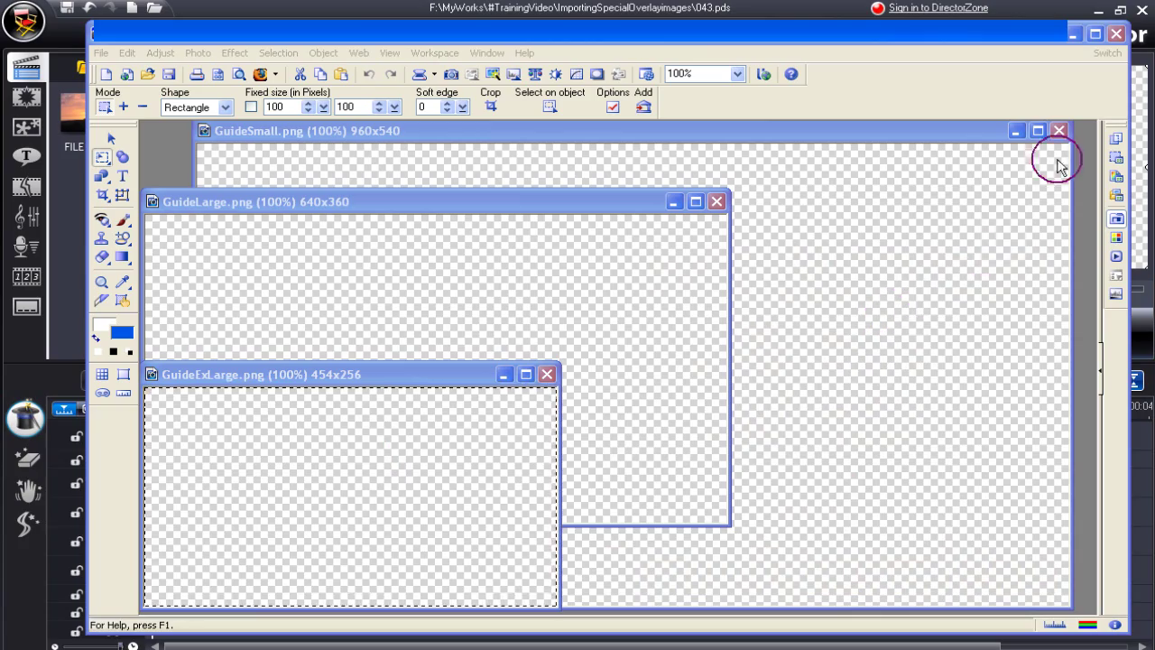
click(1117, 33)
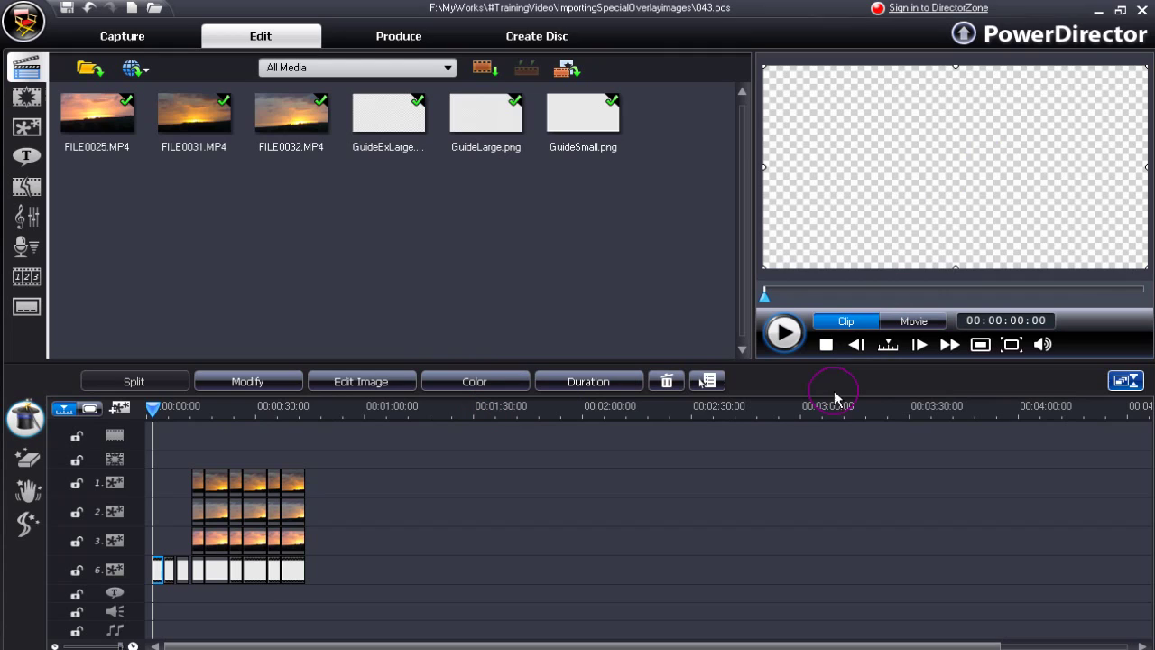
click(168, 571)
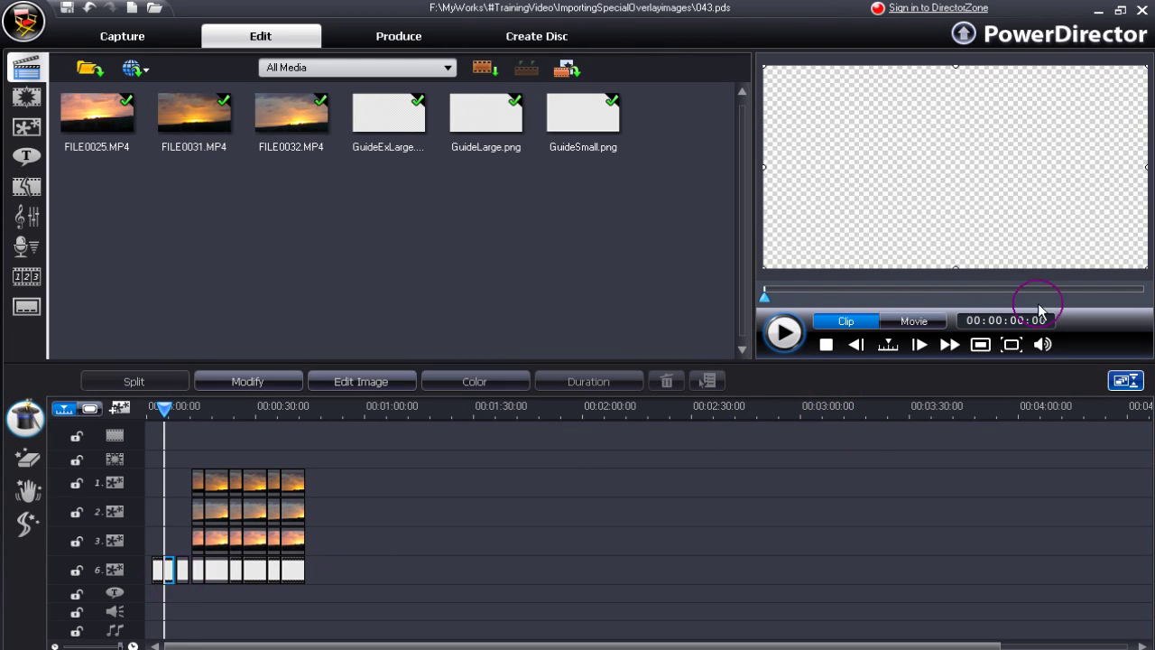
click(183, 570)
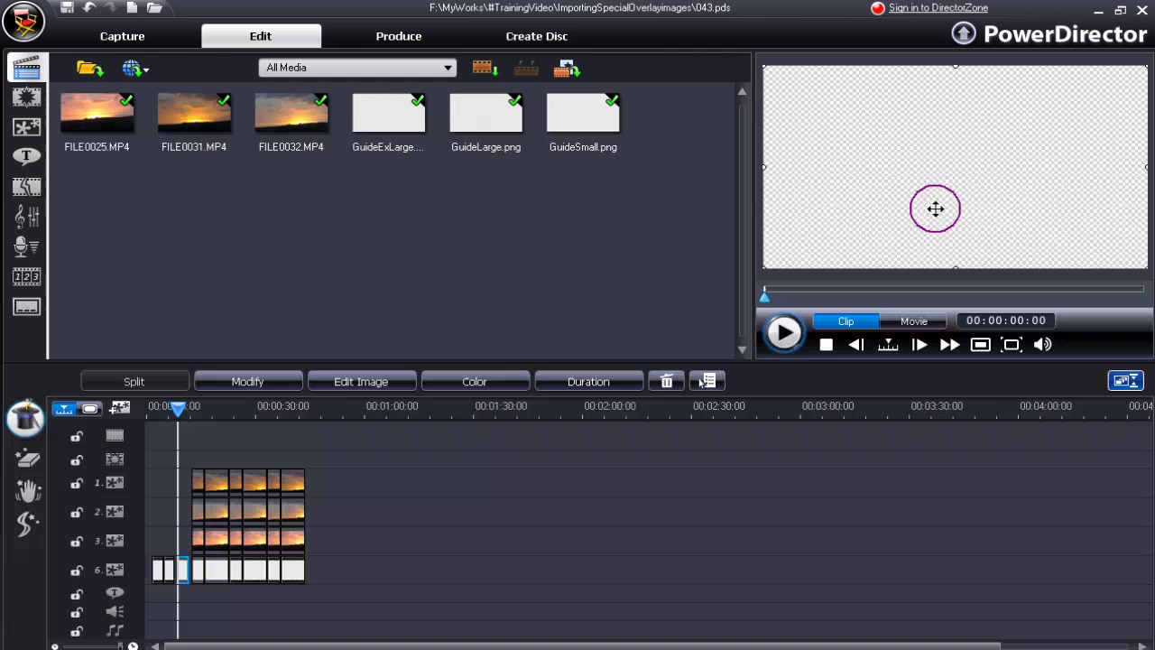
click(172, 581)
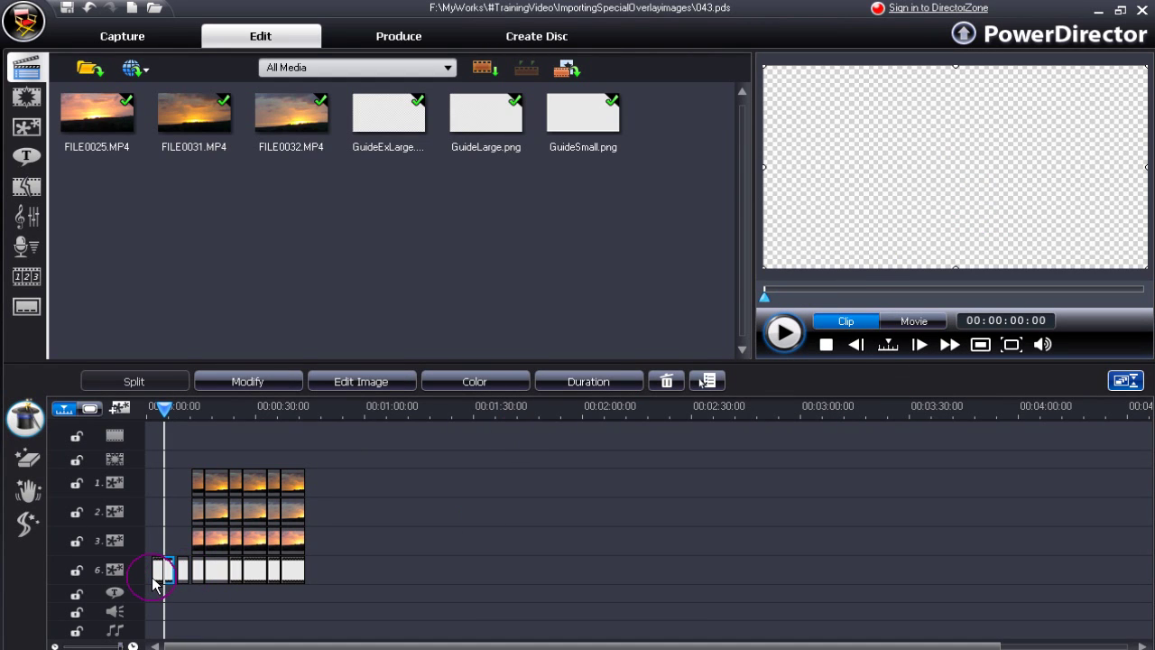
click(156, 573)
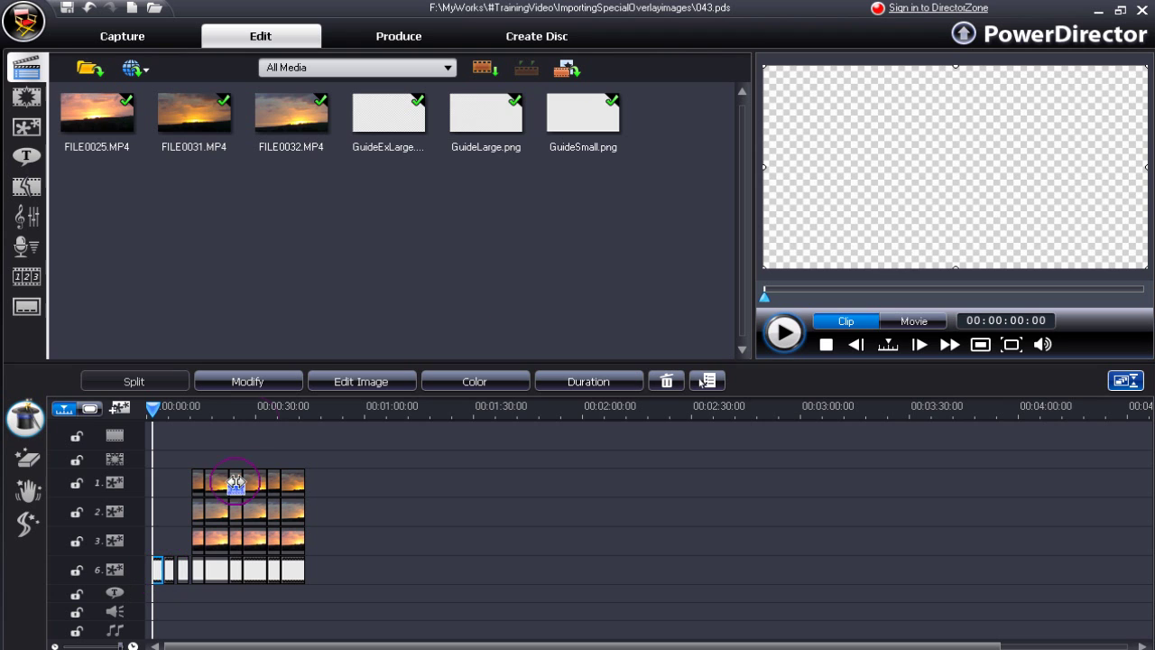
Set the track-6 guide overlay's transparency to 70 and display the safe area and grid.
click(256, 385)
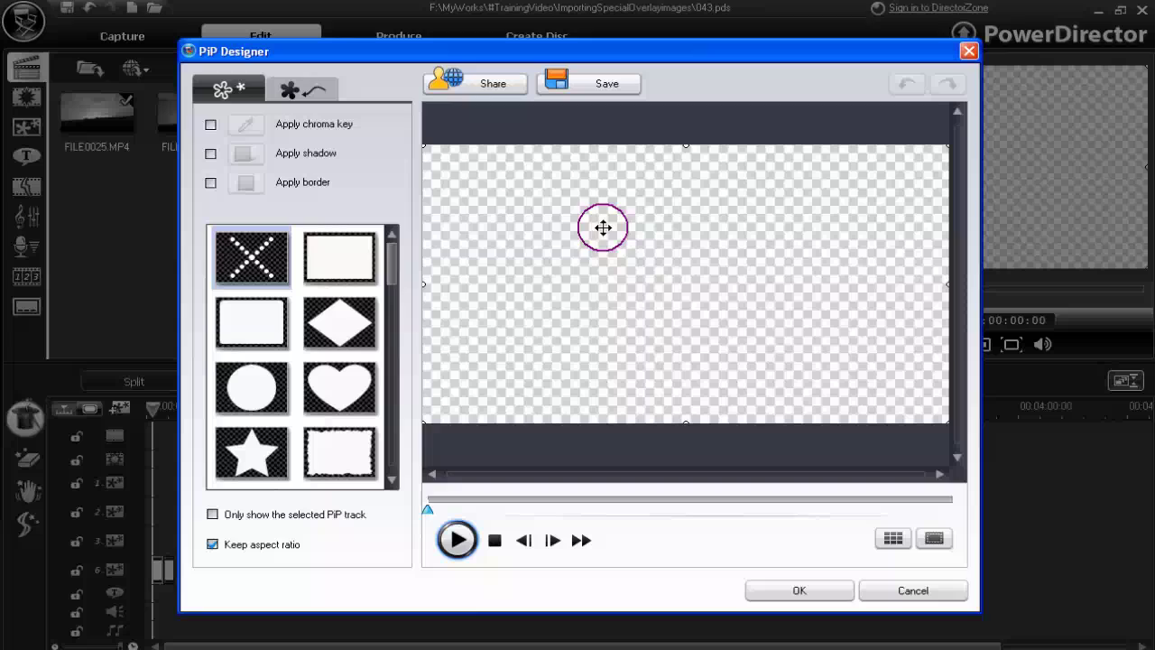
click(316, 95)
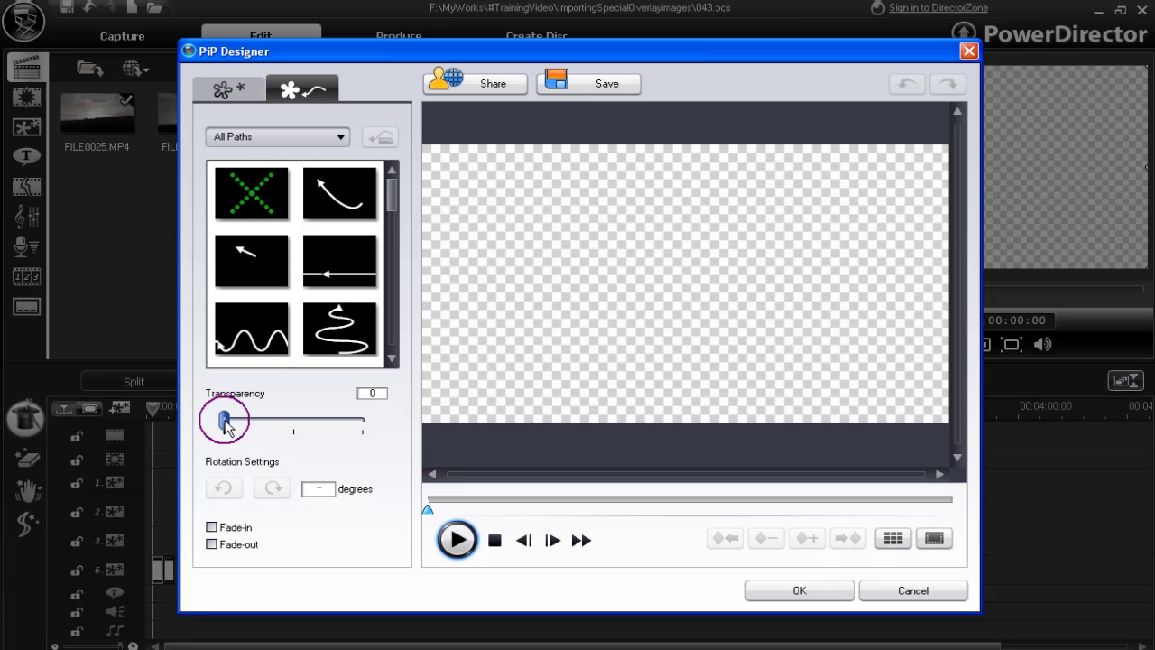
drag(225, 425, 323, 427)
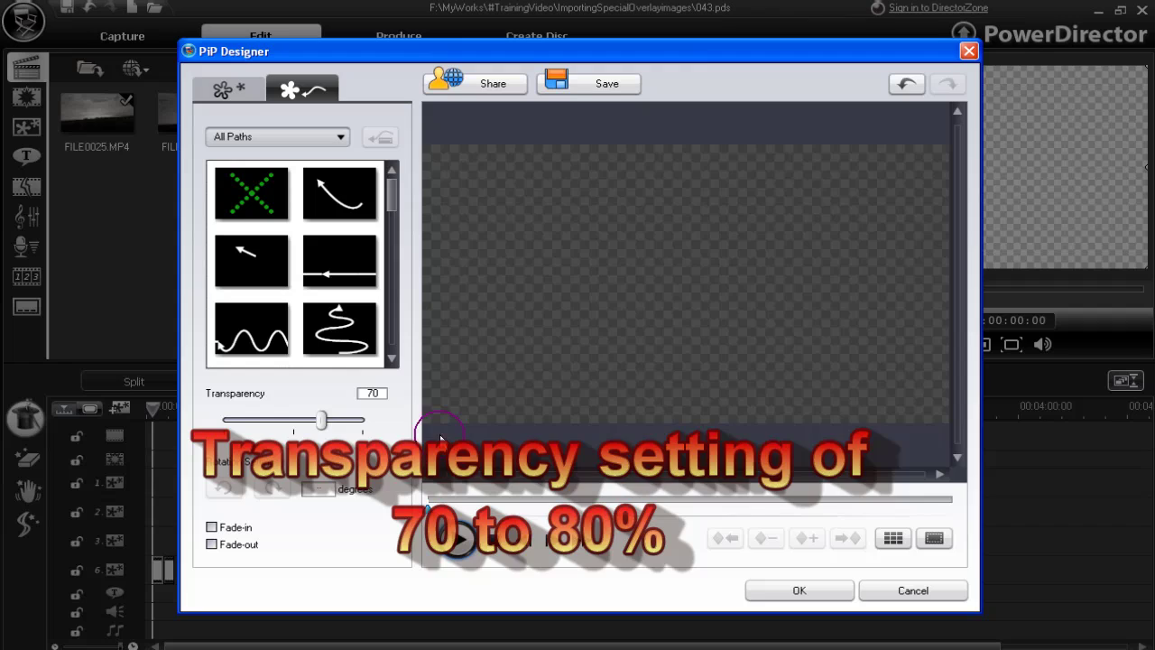
click(934, 538)
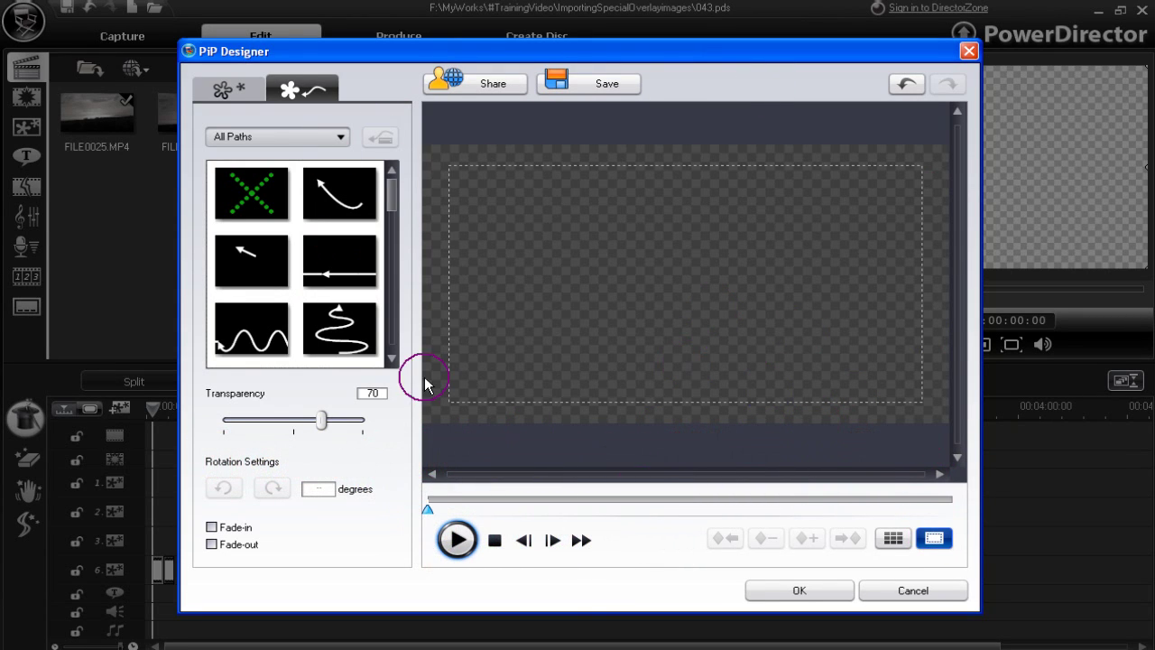
click(895, 539)
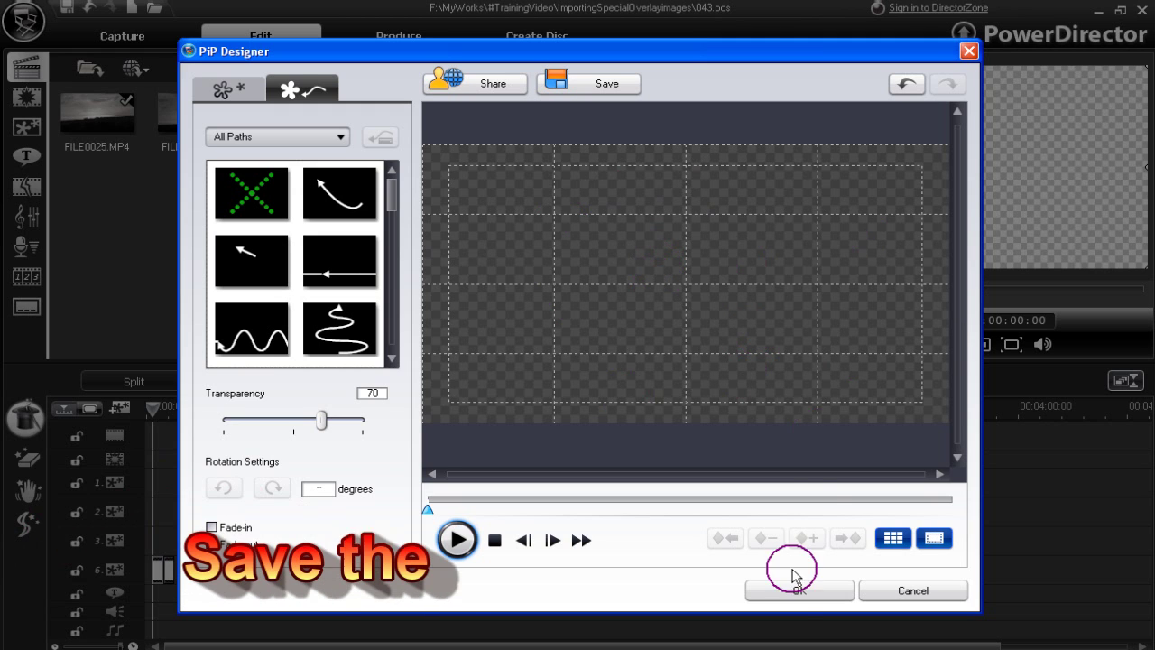
Save the overlay as the guideLinesLarge custom template and apply its settings.
click(587, 85)
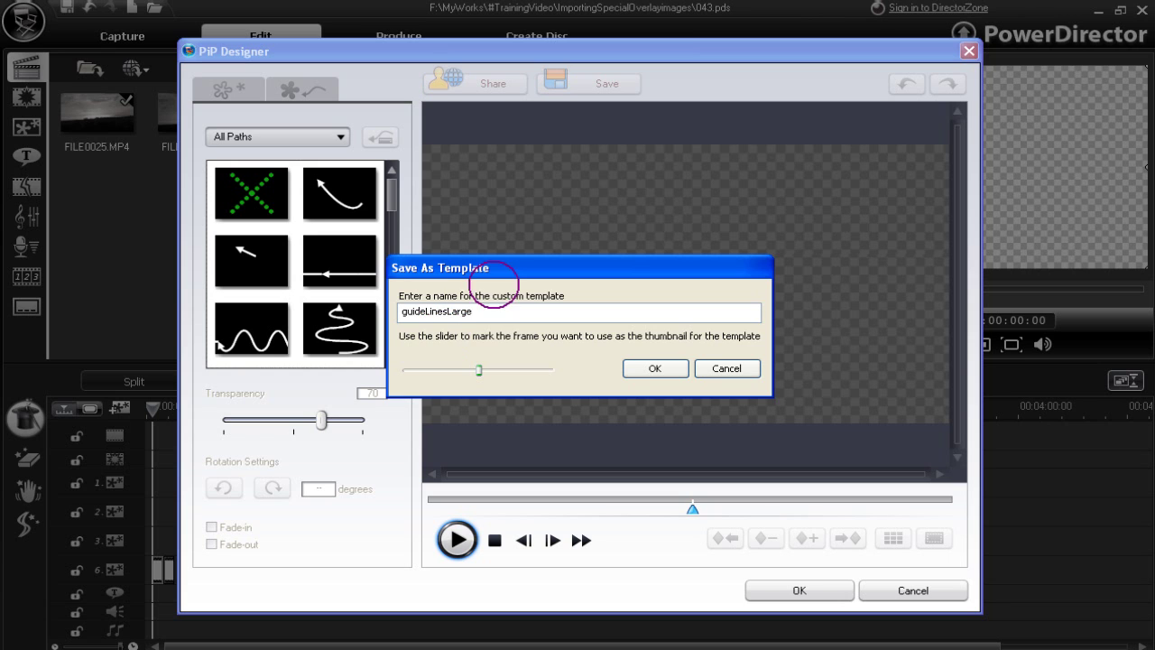
click(655, 369)
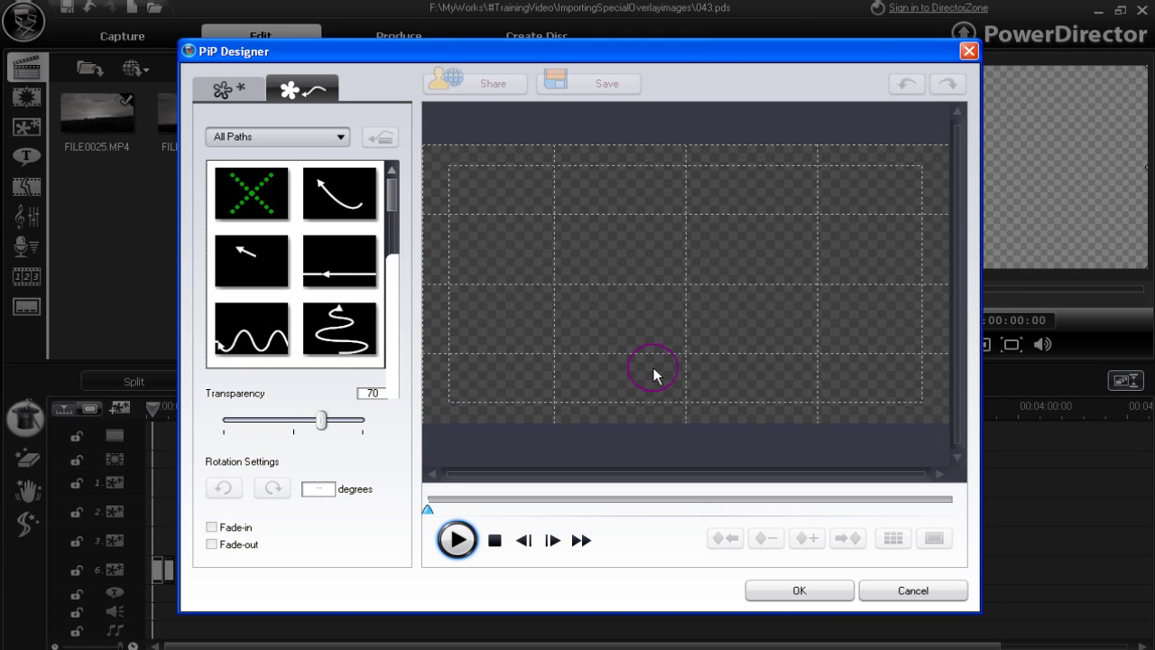
click(787, 594)
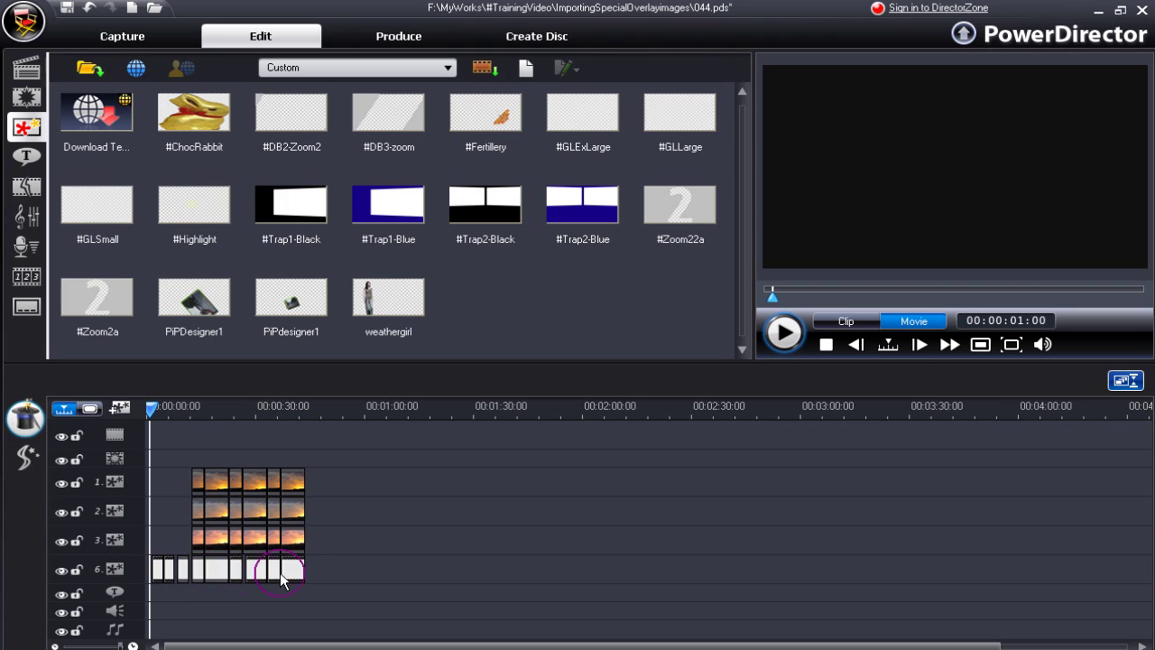
Inspect the track 6 grid overlay in PiP Designer with grid lines and TV safe zone shown, keeping its settings.
click(207, 576)
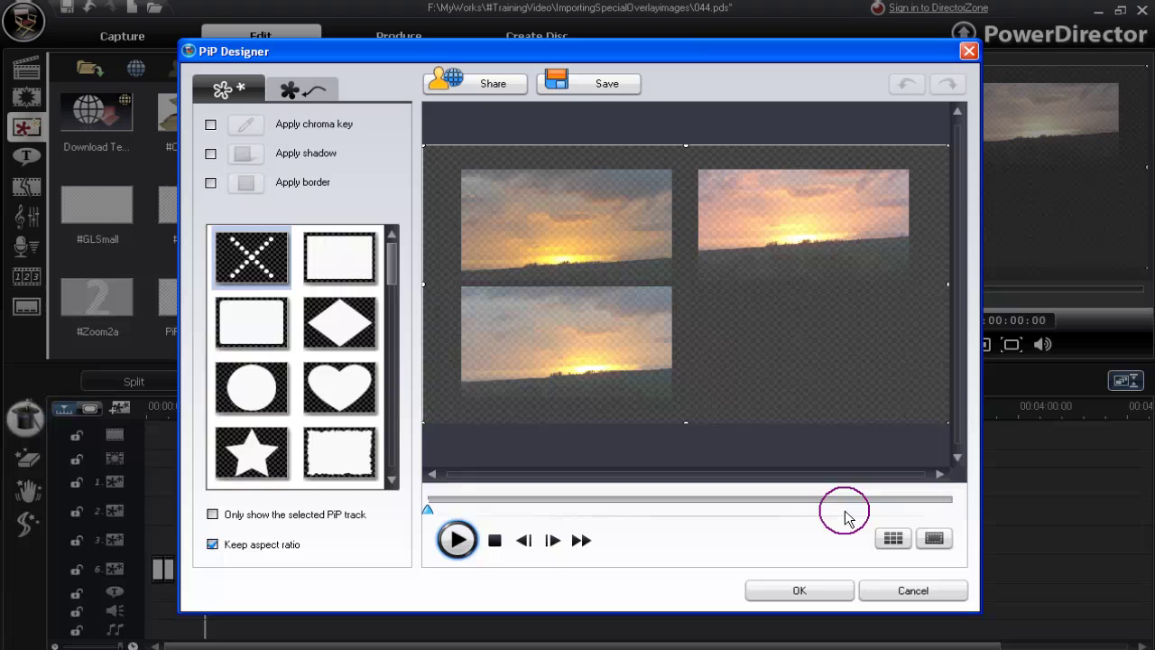
click(892, 539)
click(935, 541)
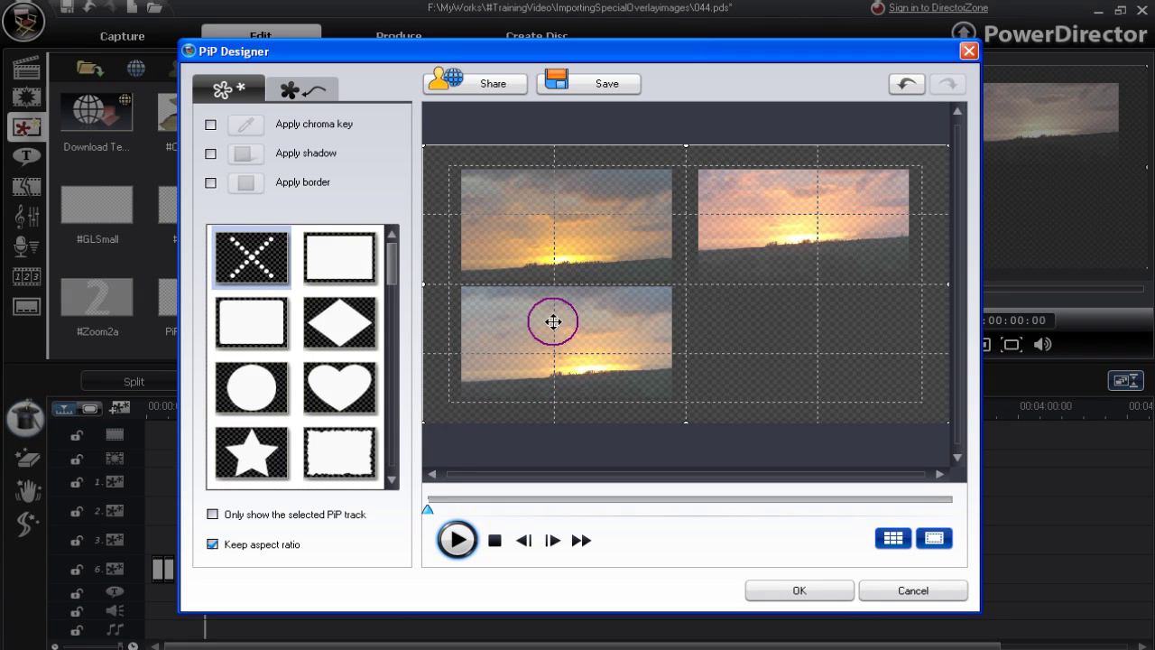
click(799, 591)
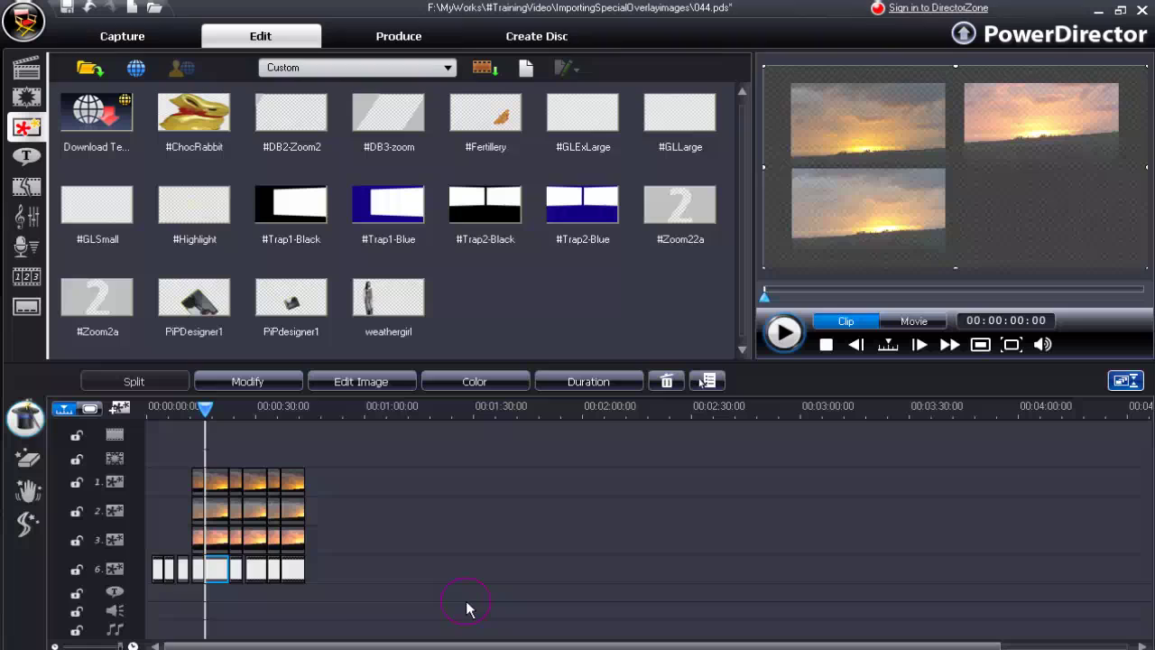
Open PiP Designer for the next track 6 overlay clip with grid lines and TV safe zone enabled.
click(256, 576)
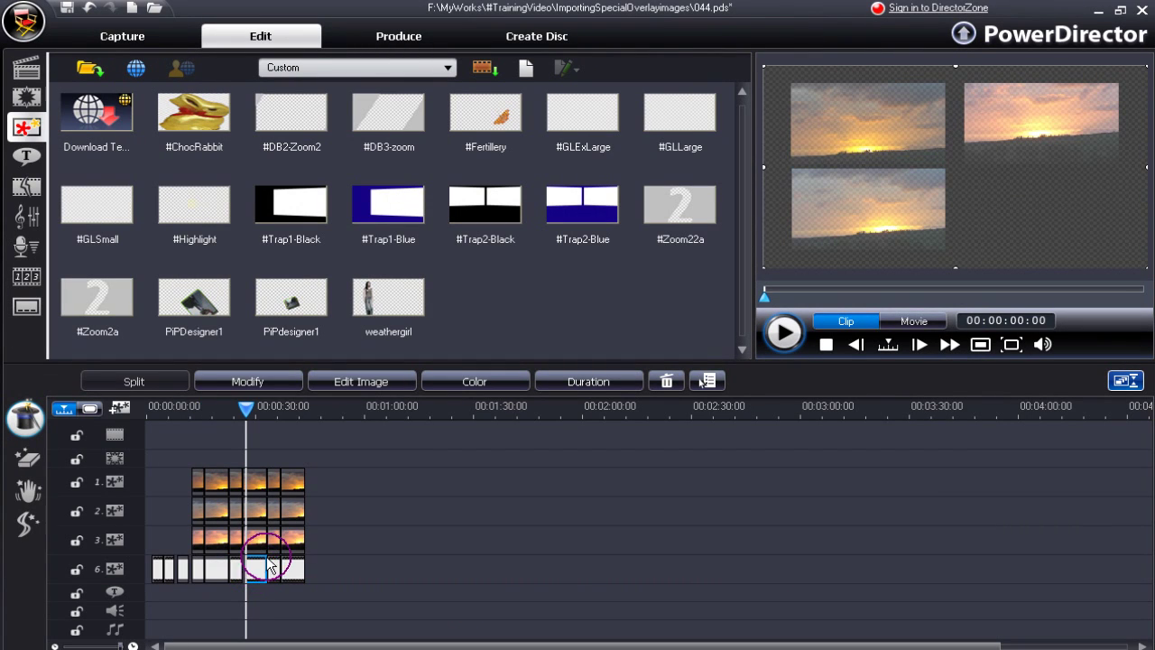
click(269, 383)
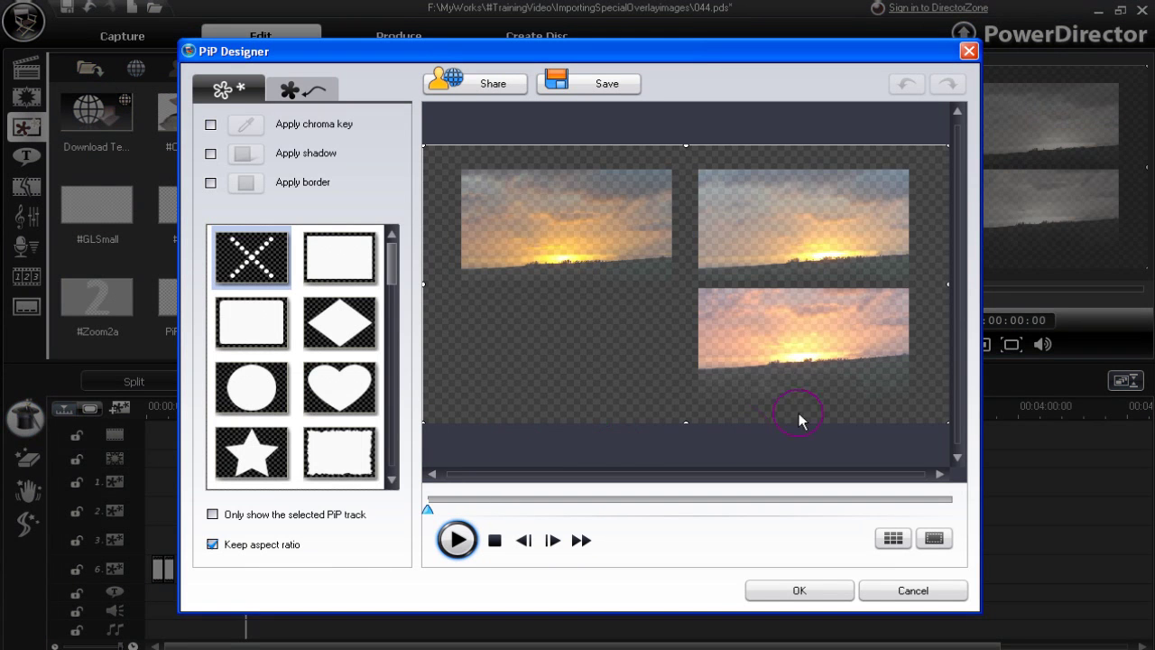
click(892, 539)
click(933, 540)
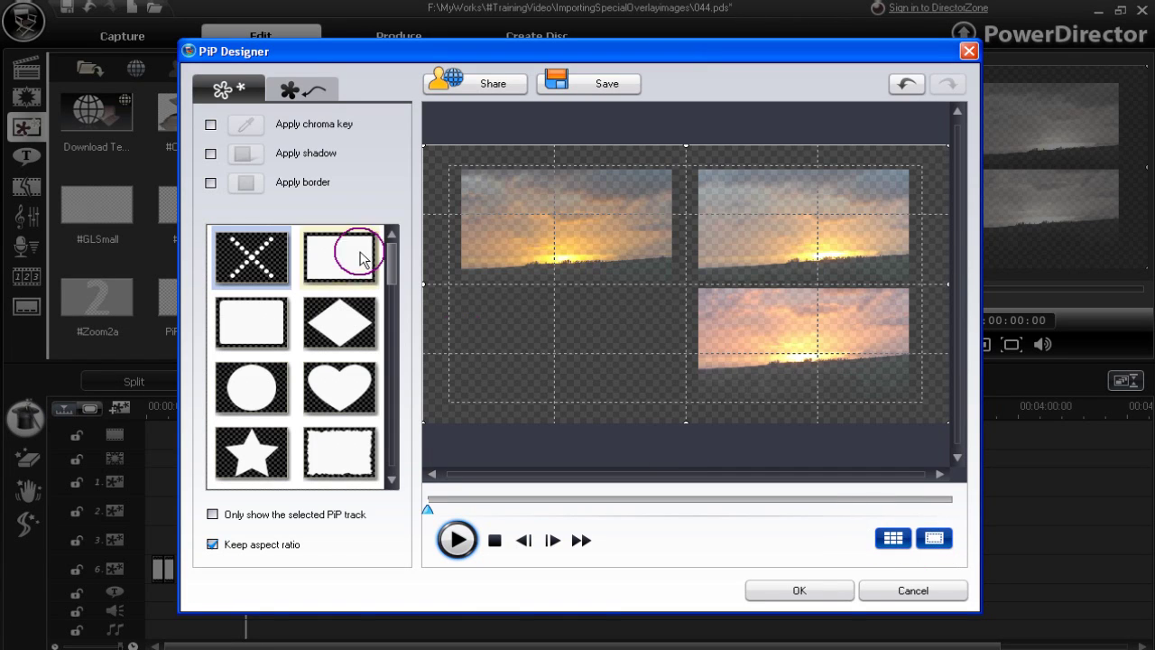
Try the overlay's transparency at 0, then set it to 70 and apply.
click(313, 94)
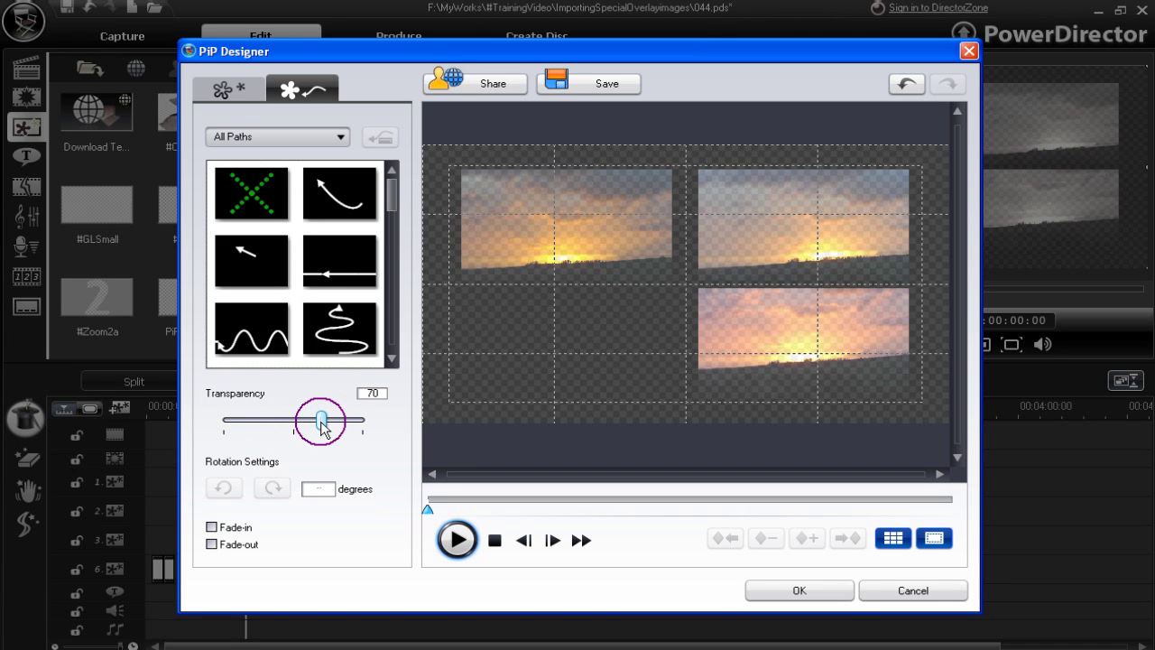
drag(322, 424, 204, 424)
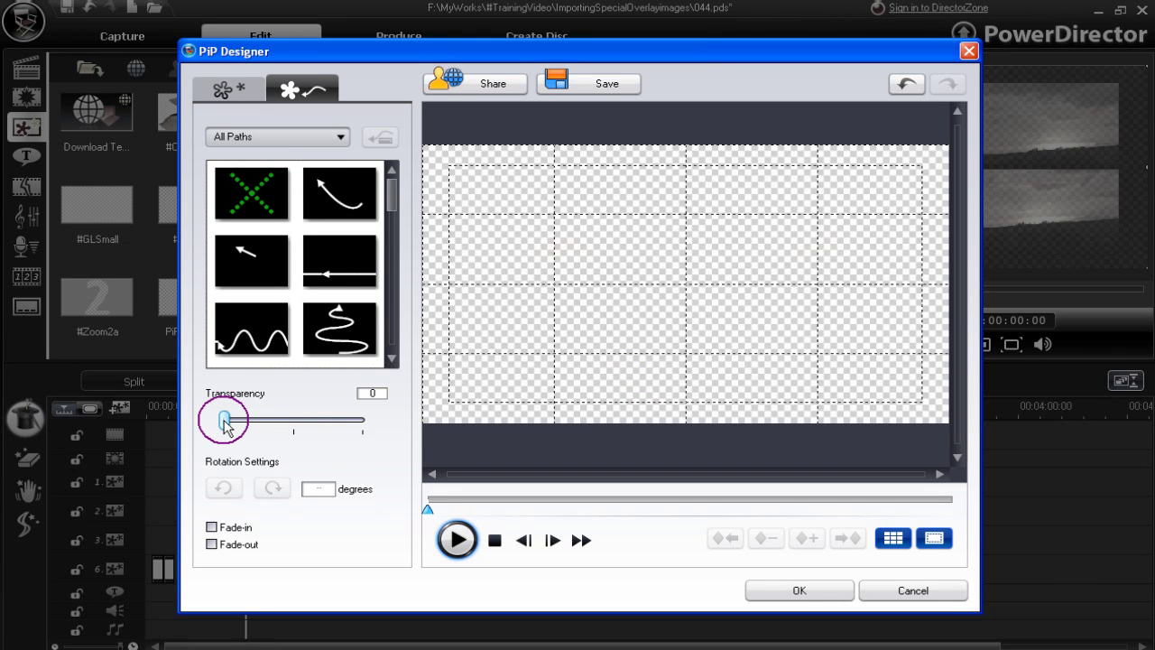
drag(225, 421, 321, 425)
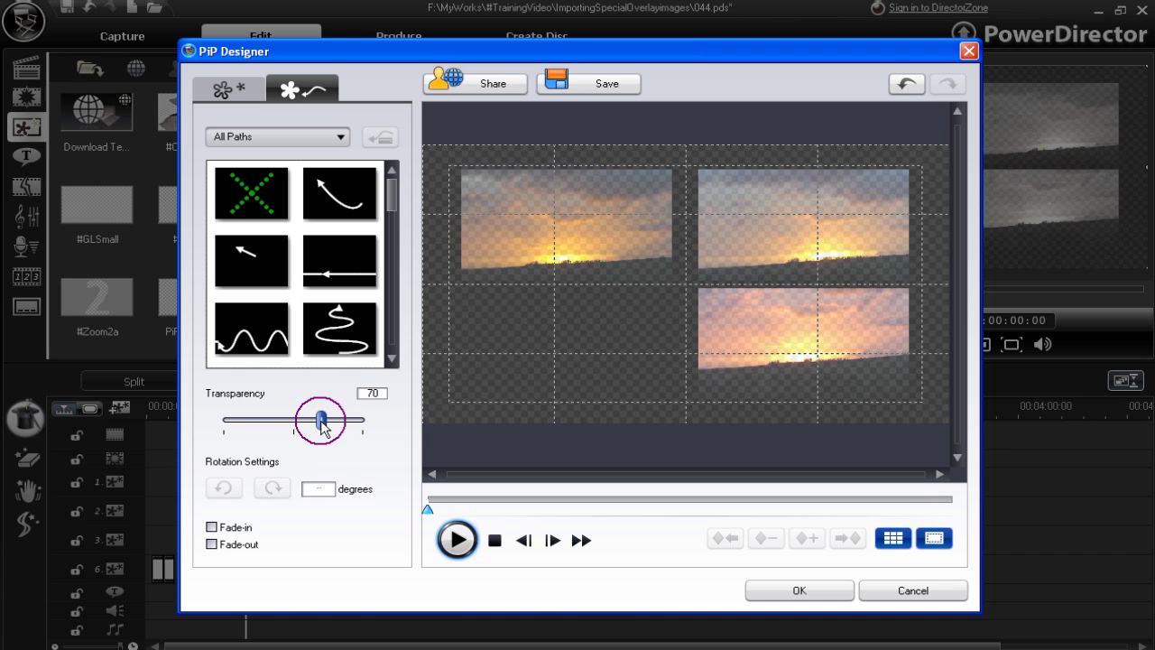
click(800, 591)
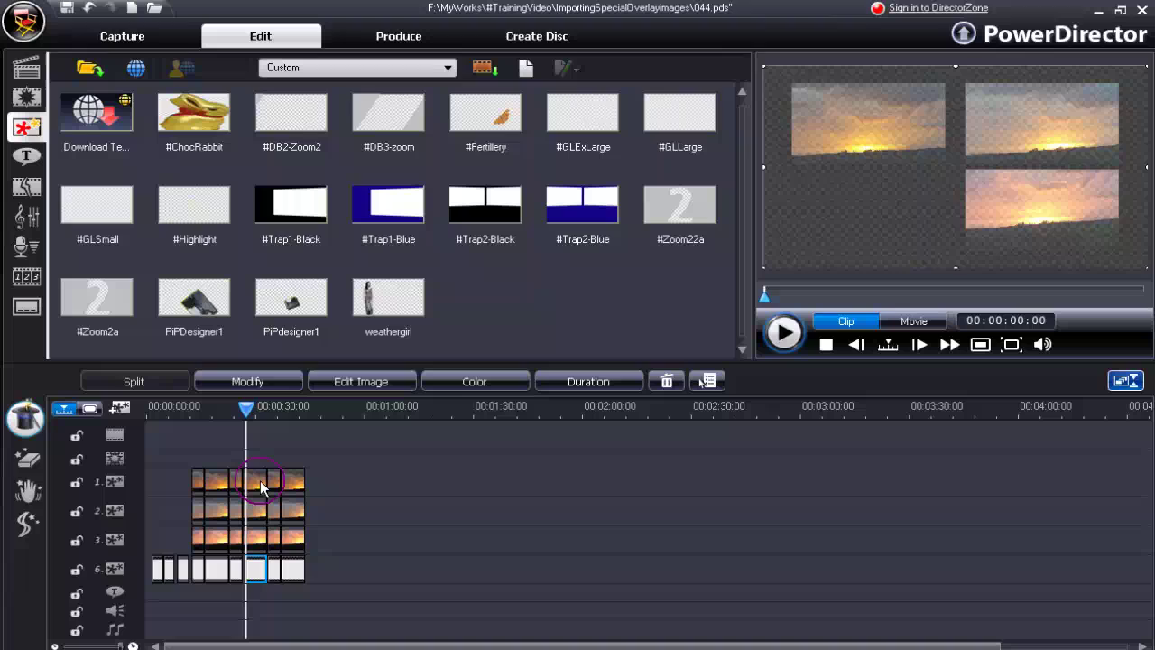
Open PiP Designer for the track 1 sunset clip with grid lines and TV safe zone enabled.
click(261, 487)
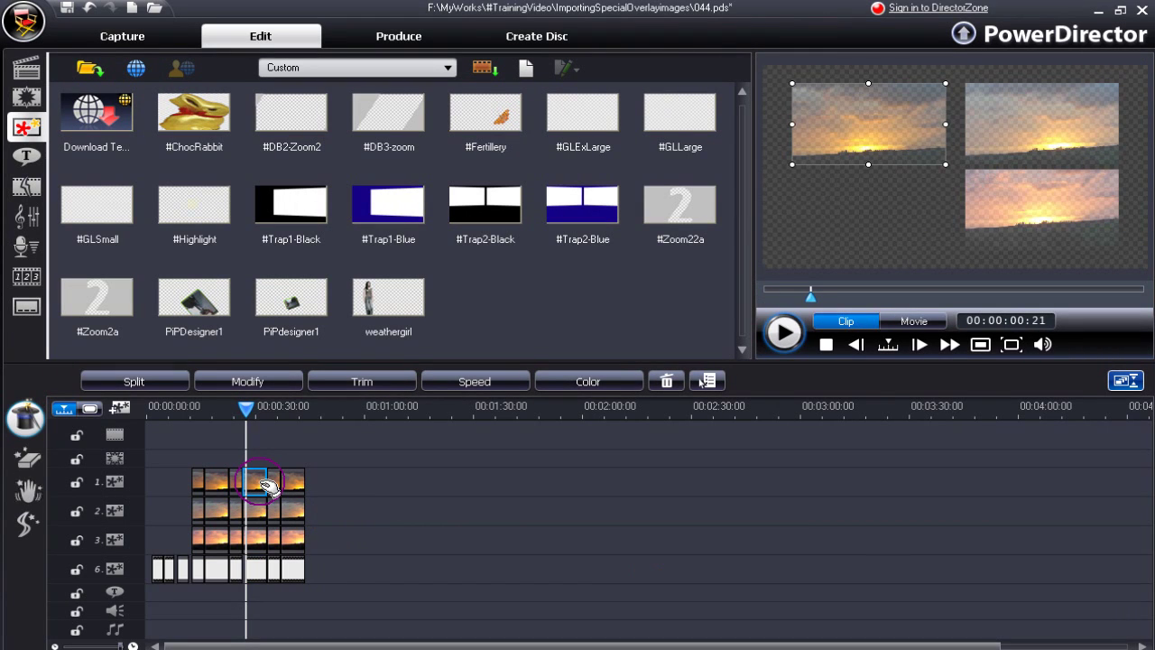
drag(275, 408, 287, 413)
click(303, 485)
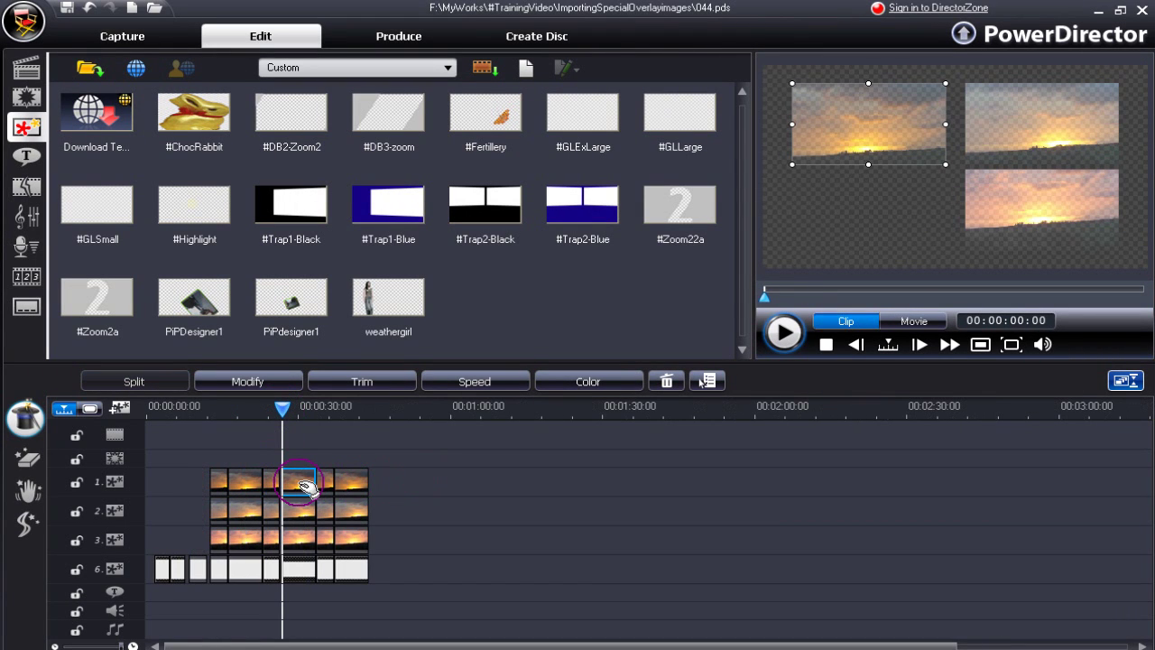
click(262, 383)
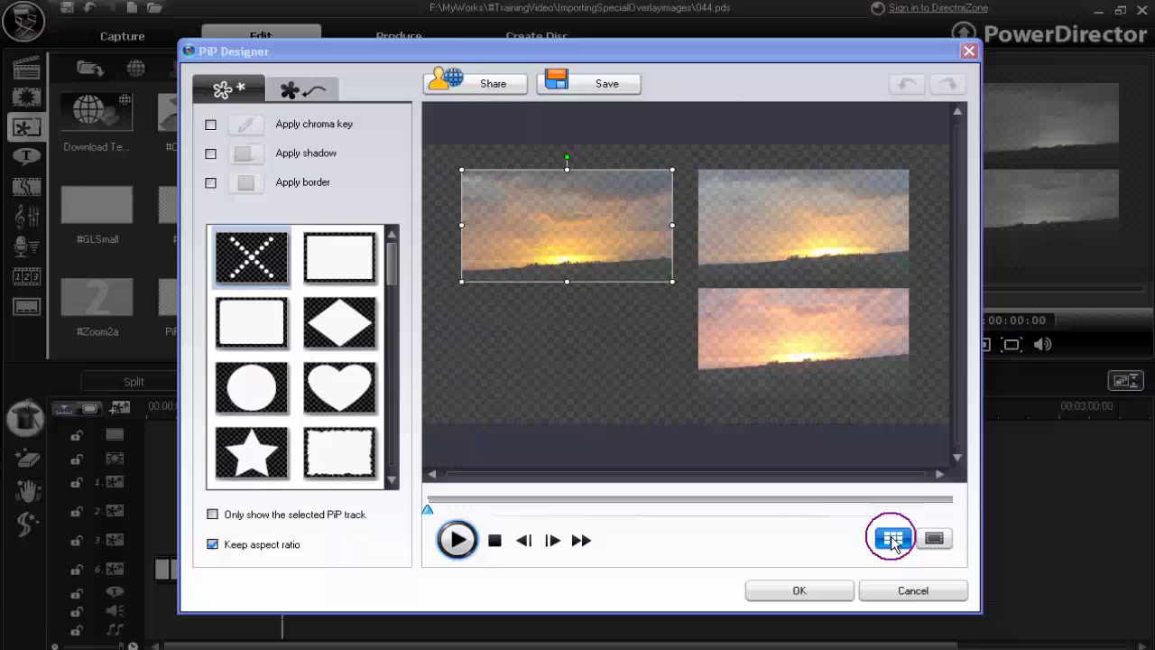
click(892, 540)
click(935, 540)
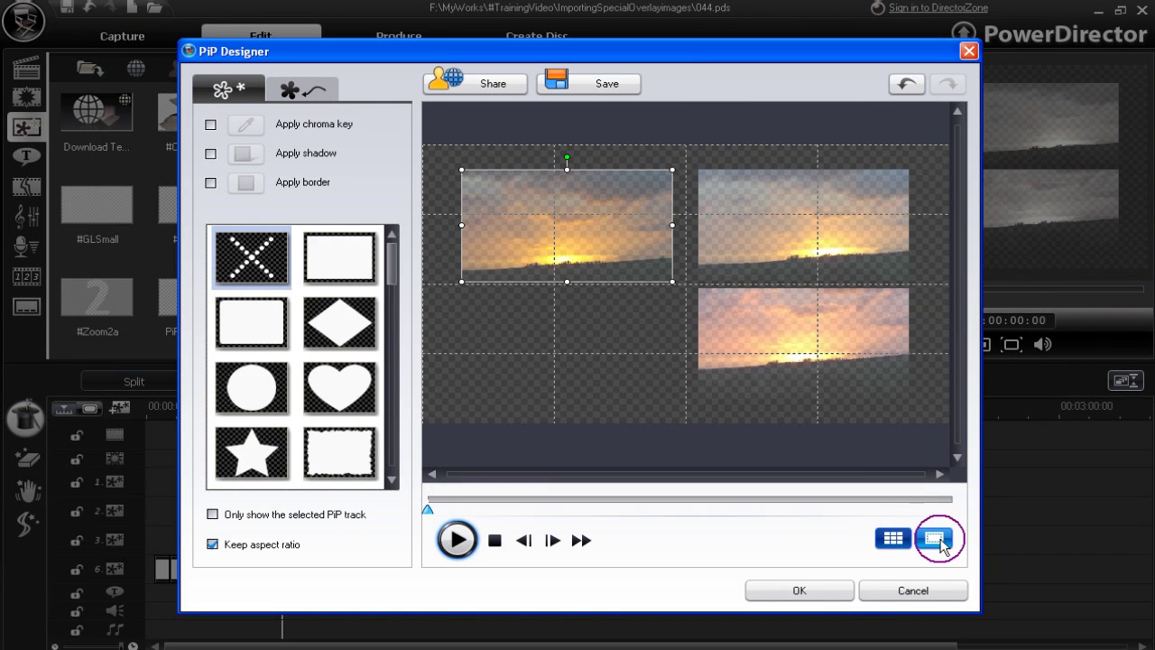
Drag the left sunset clip down in the preview to centre it vertically, and apply.
click(676, 373)
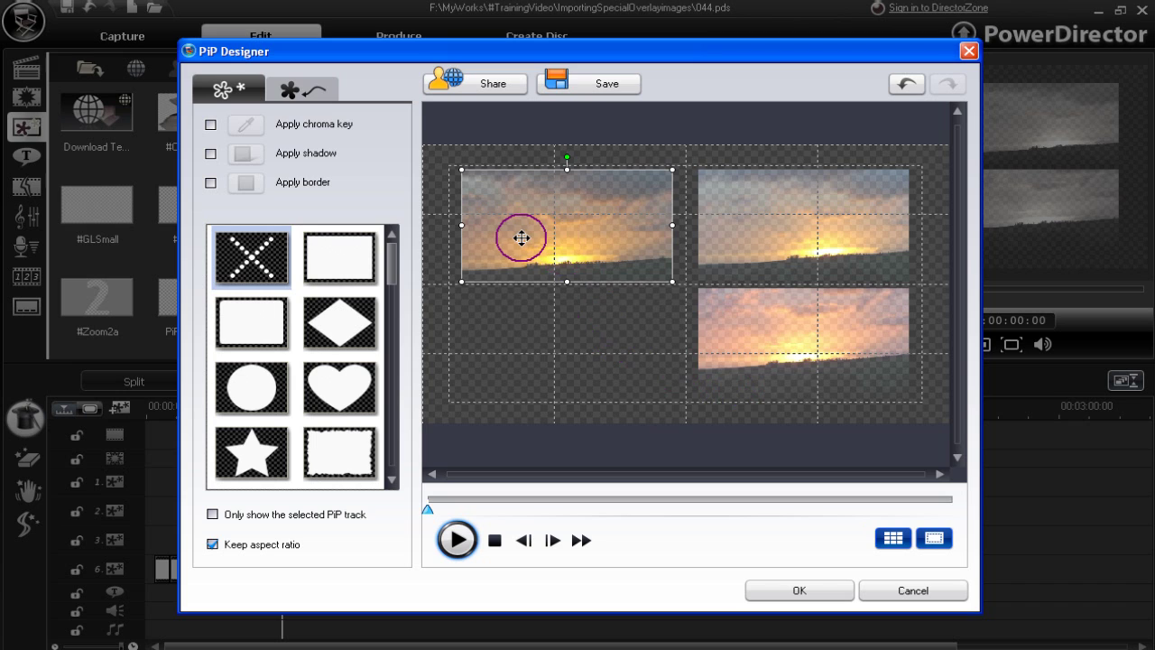
drag(522, 237, 577, 258)
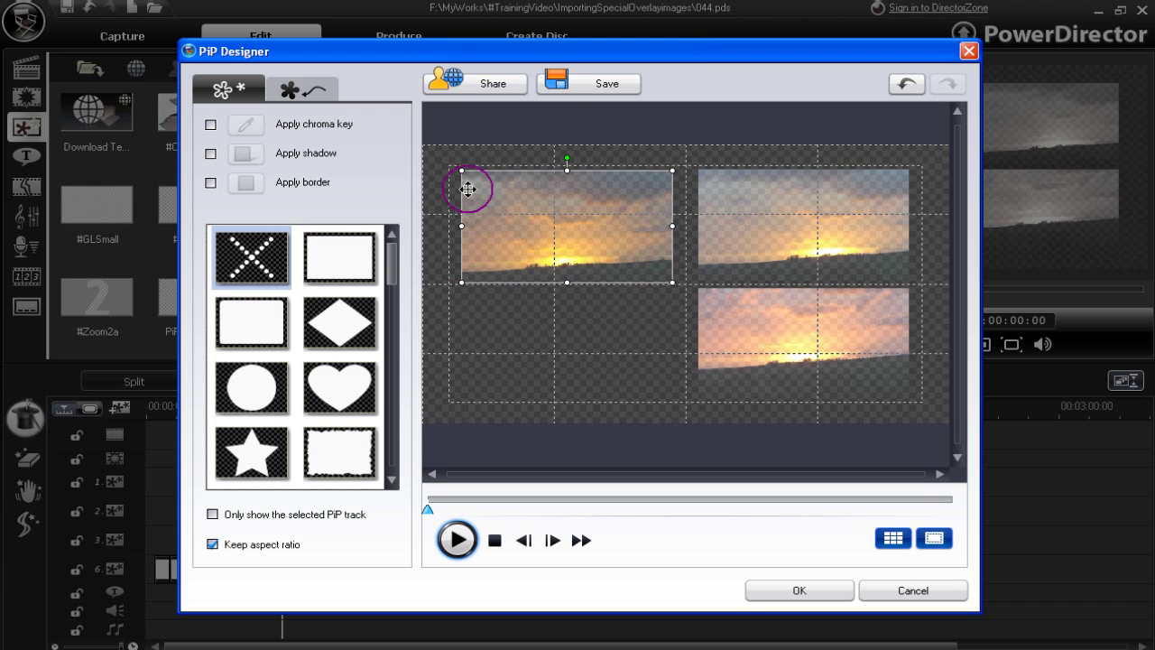
drag(523, 235, 522, 299)
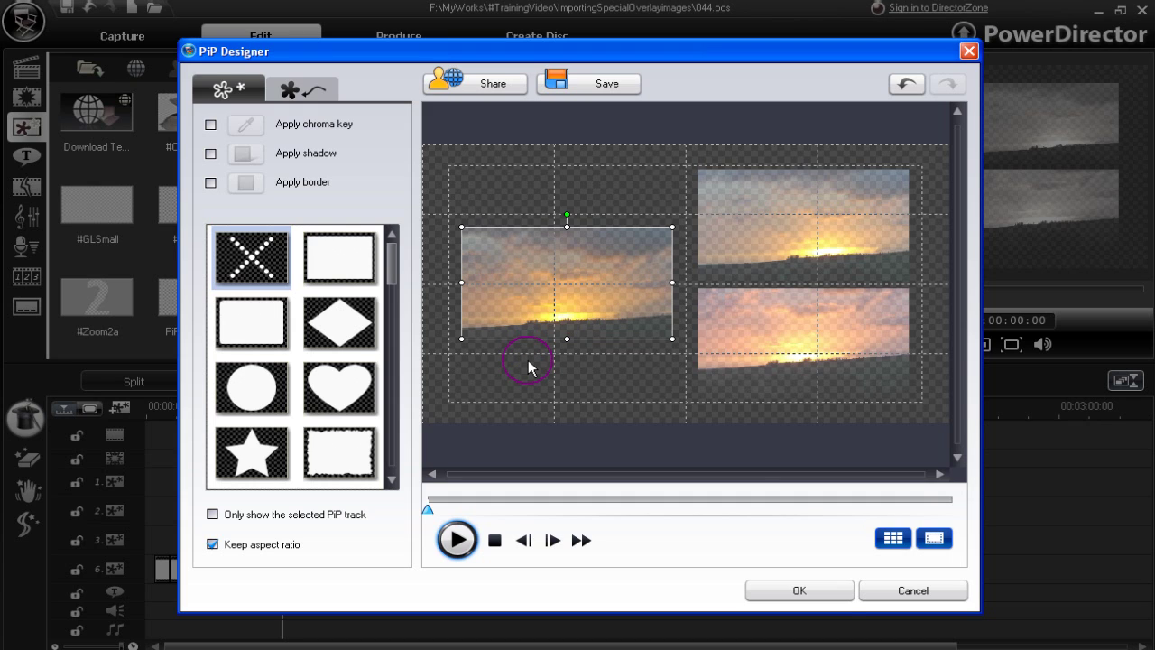
click(791, 593)
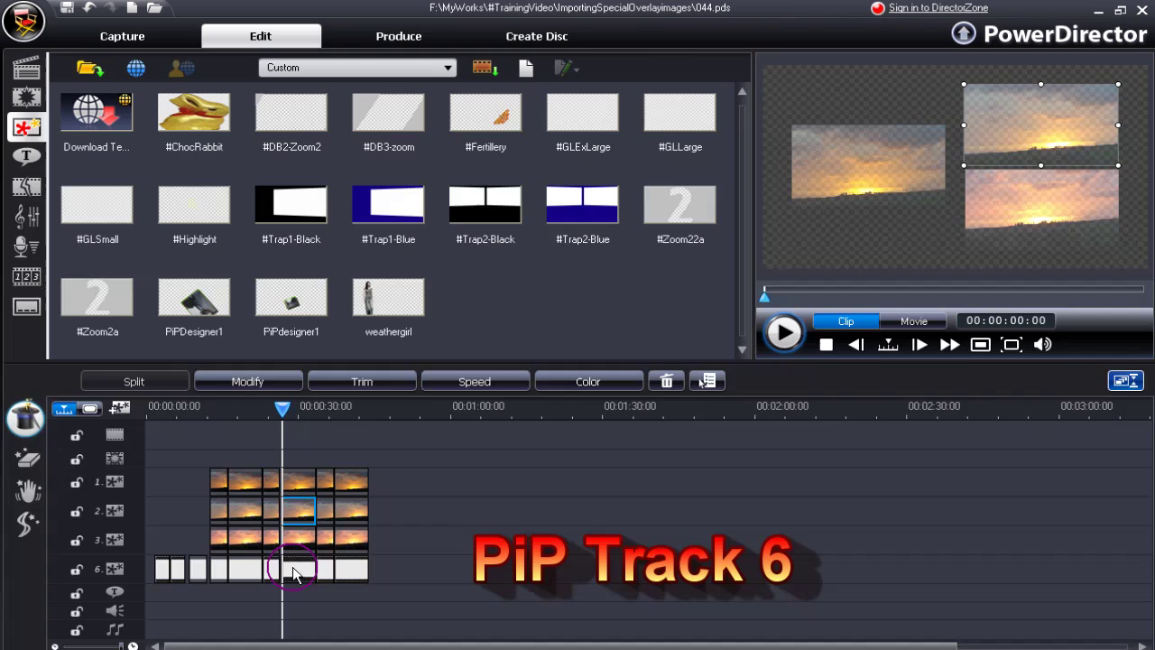
Delete the grid overlay clip from track 6.
click(294, 573)
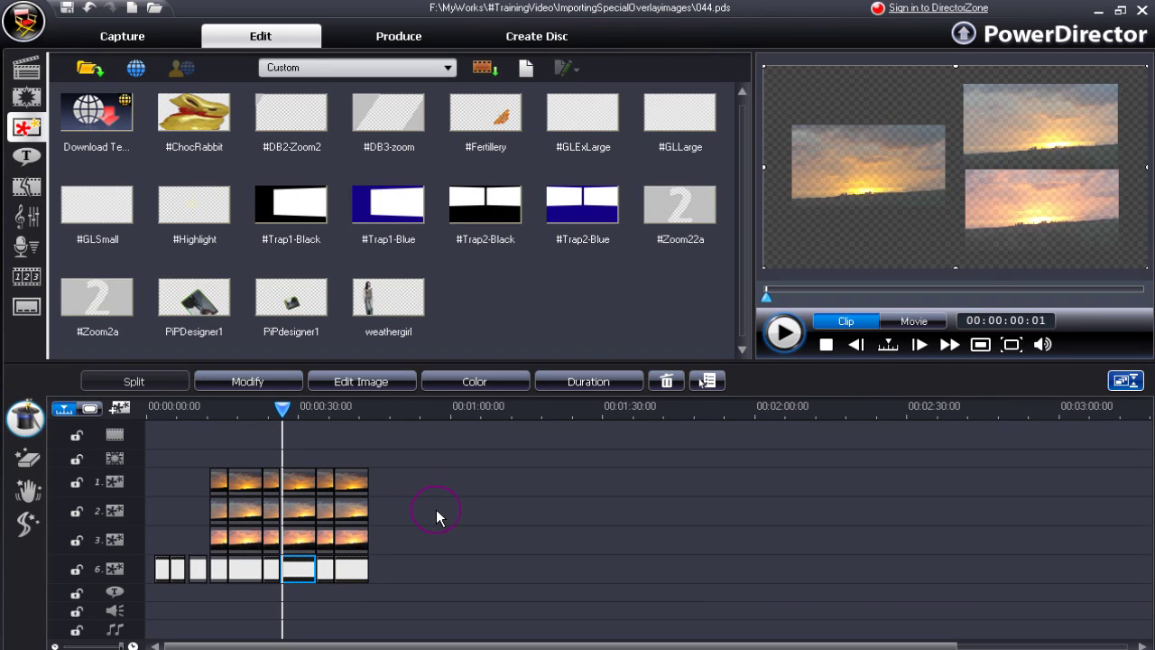
key(Delete)
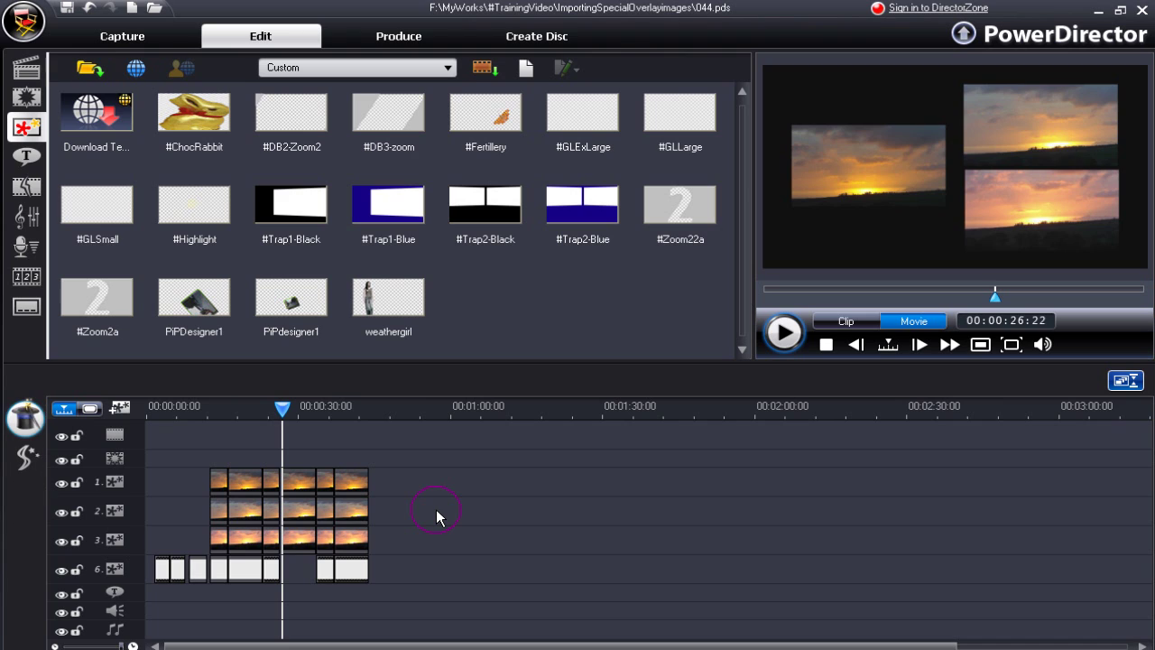